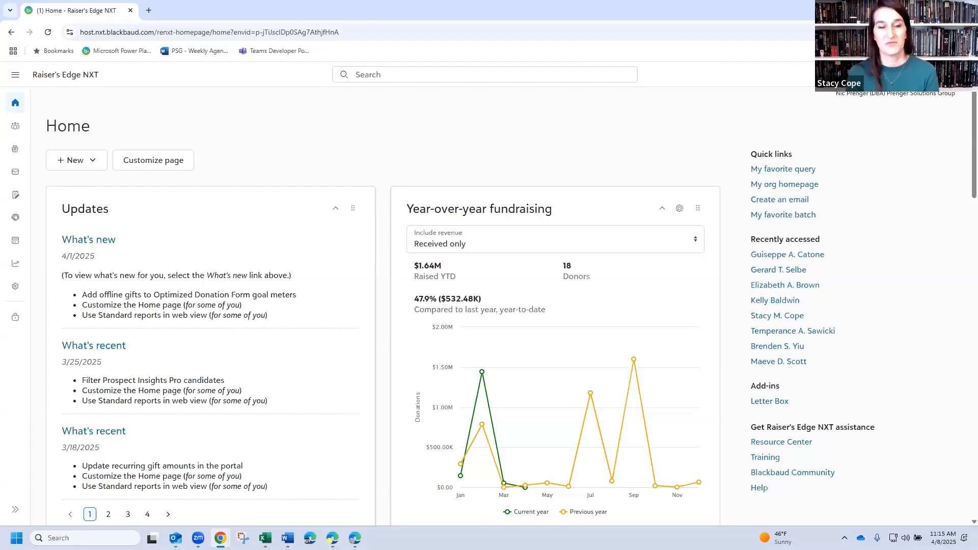
mouse_move(15, 265)
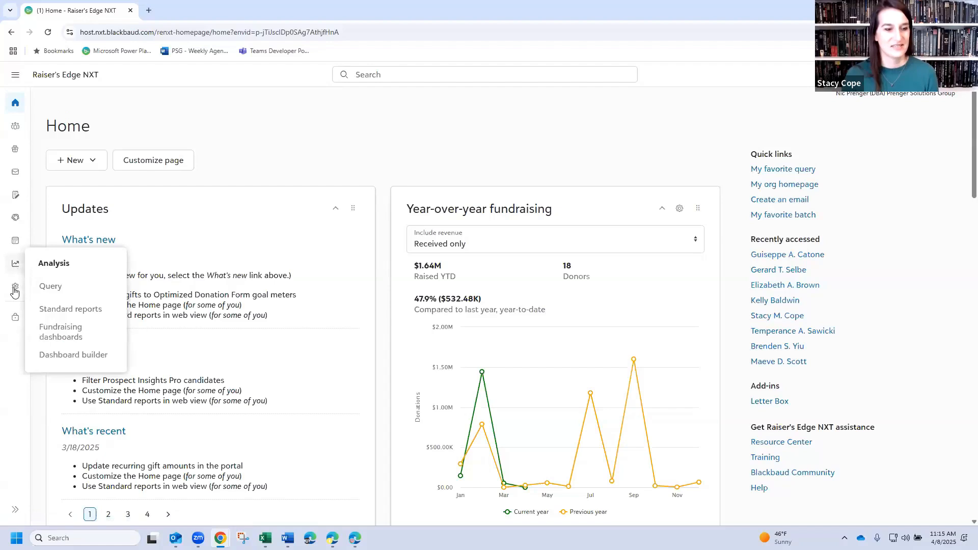
click(15, 509)
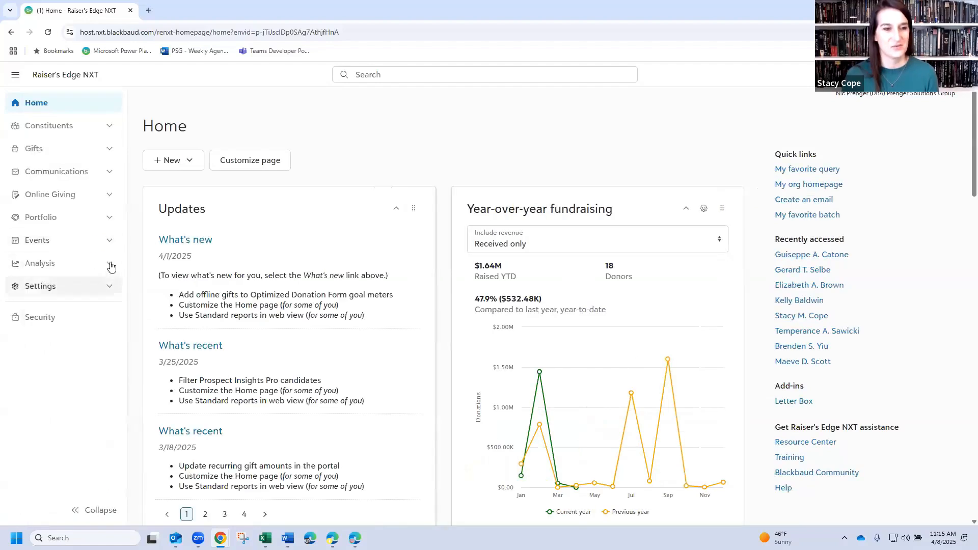
click(110, 264)
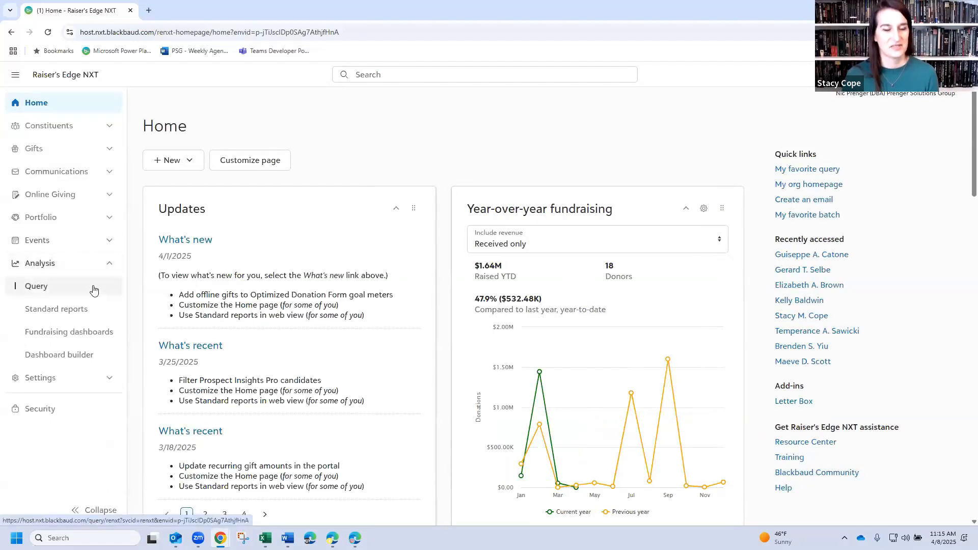
click(88, 511)
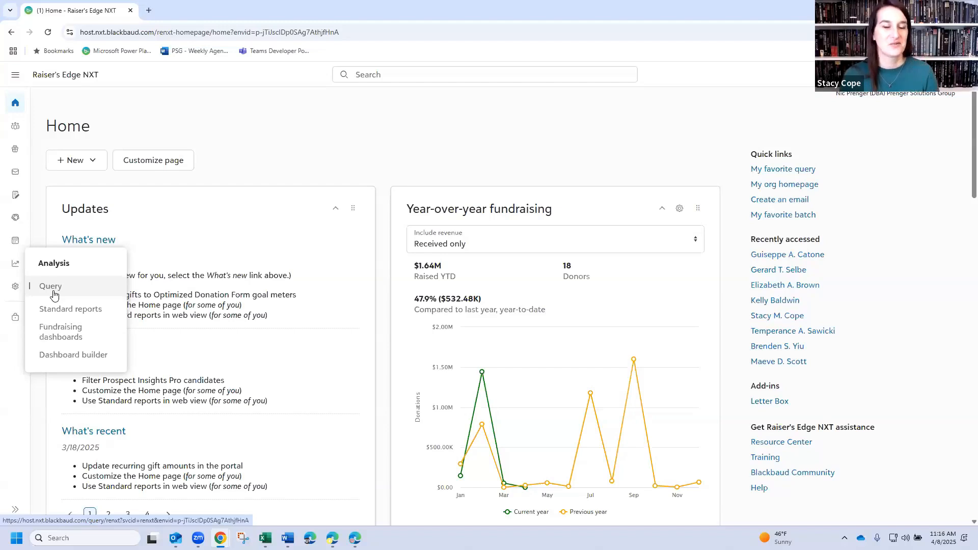
- Open the Query page from the Analysis area in a new browser tab and switch to it
right_click(53, 292)
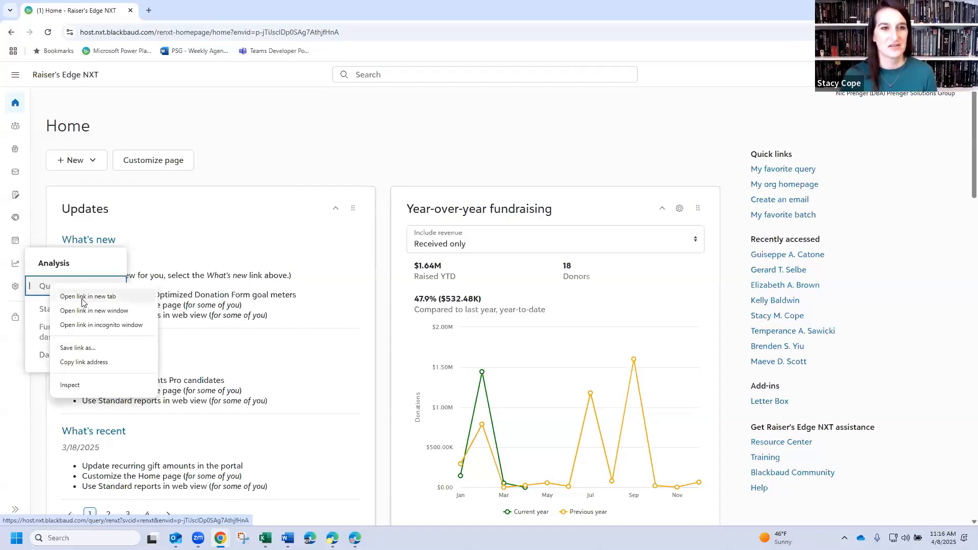
click(83, 297)
click(197, 14)
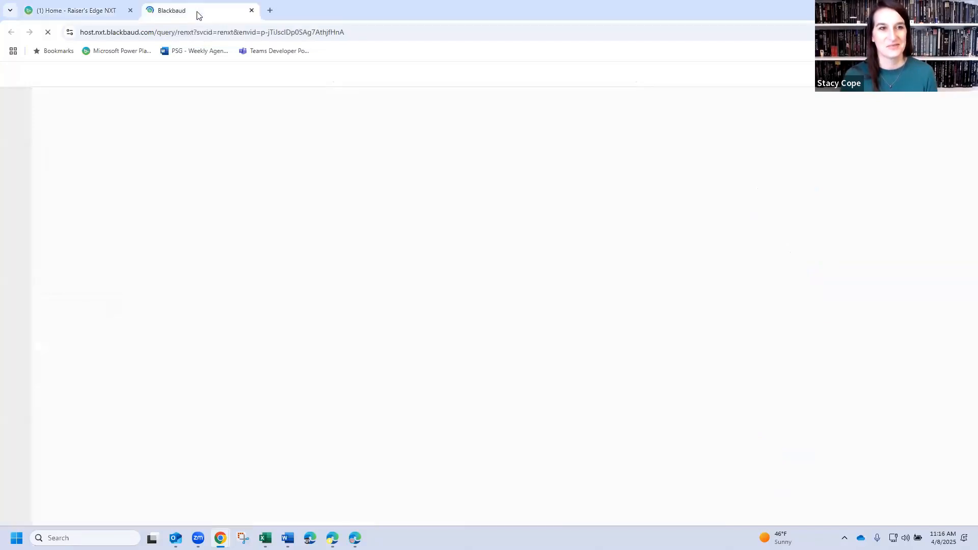
drag(197, 14, 449, 155)
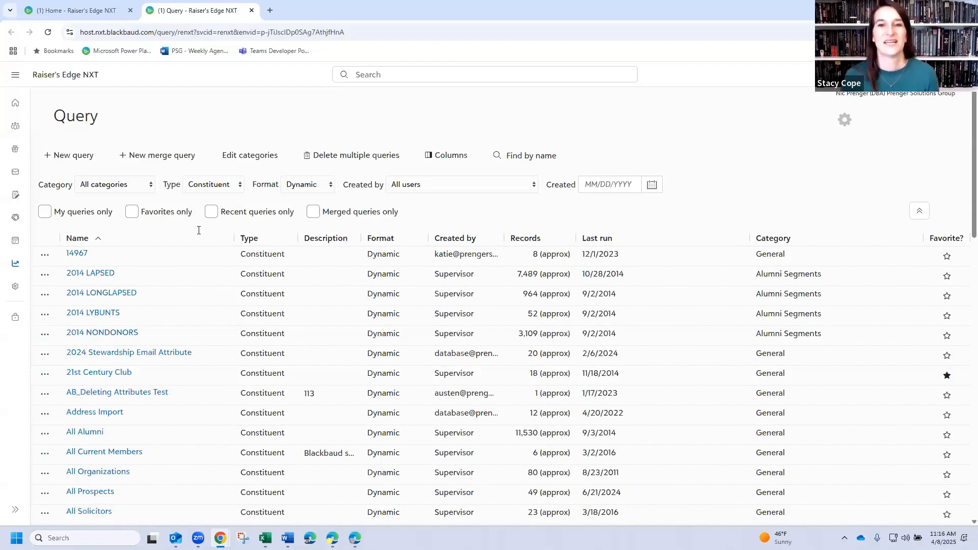
- Filter the query list to the Alumni Segments category and search it by name for "nebraska"
click(123, 186)
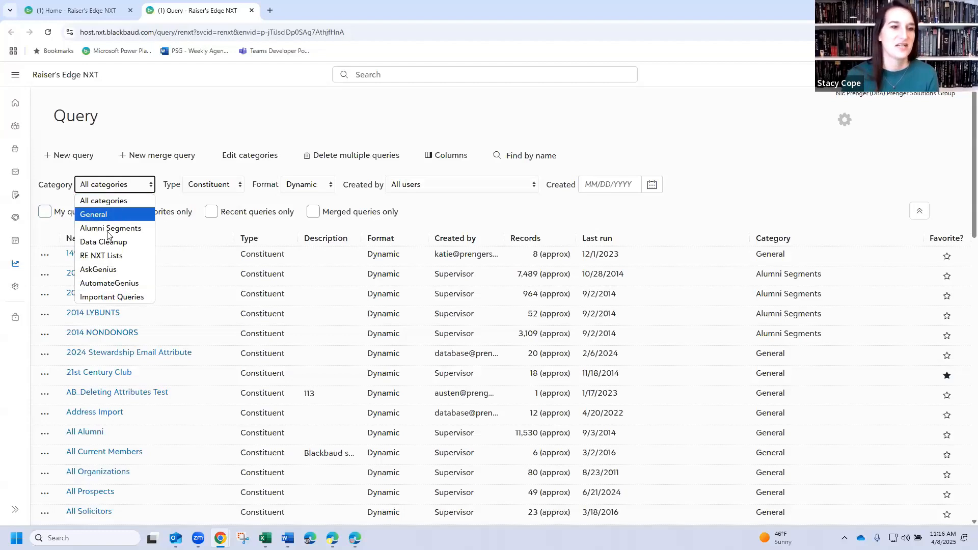
click(106, 229)
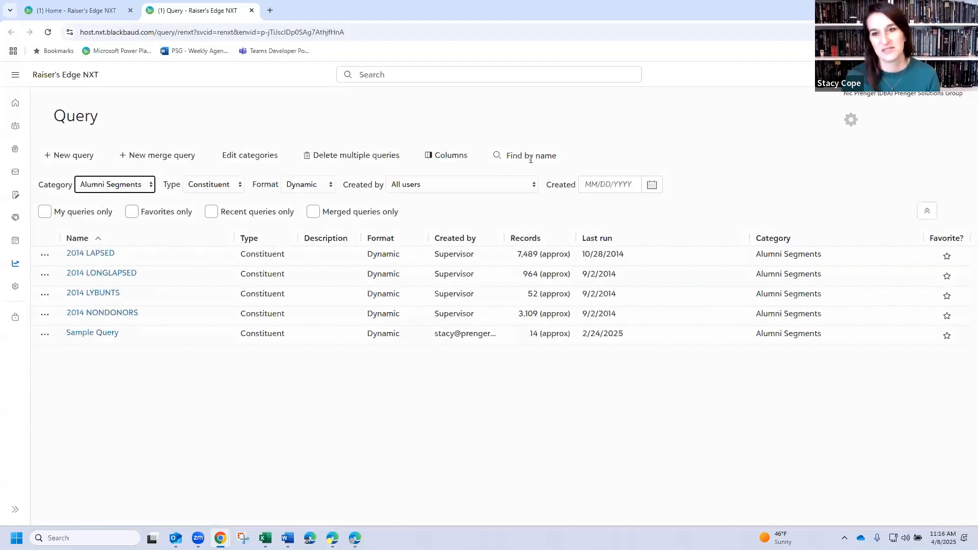
click(532, 157)
text(ne)
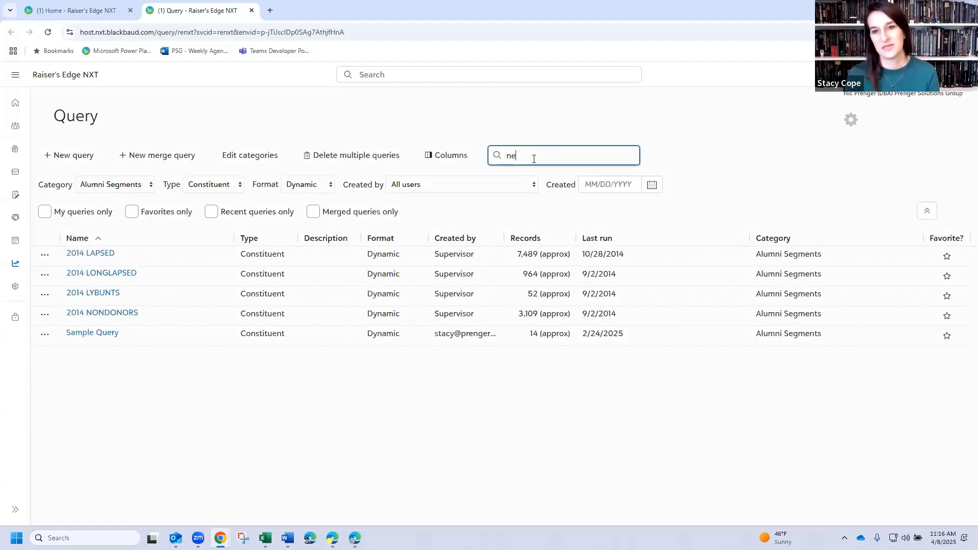
text(braska)
key(Return)
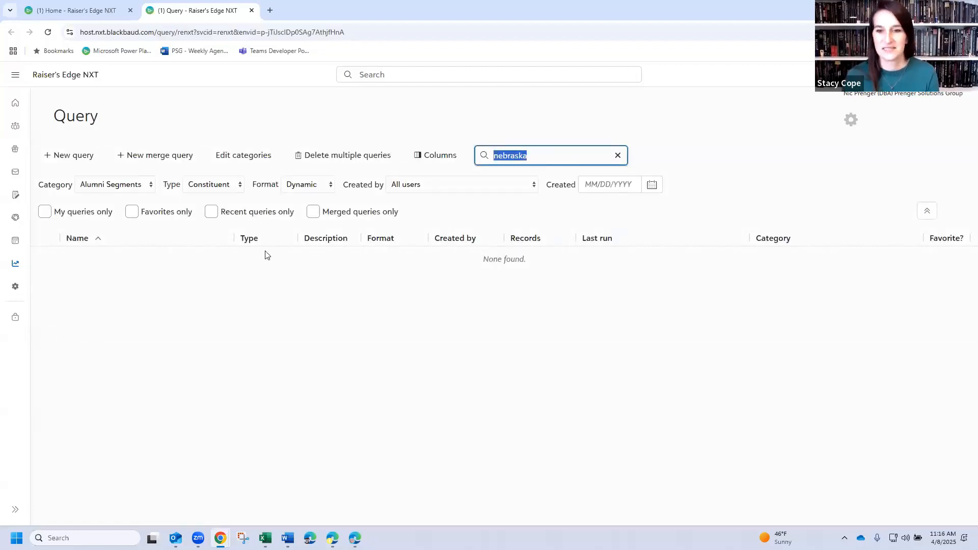
- Change the category filter to Important Queries, then clear the name search
click(115, 184)
click(130, 298)
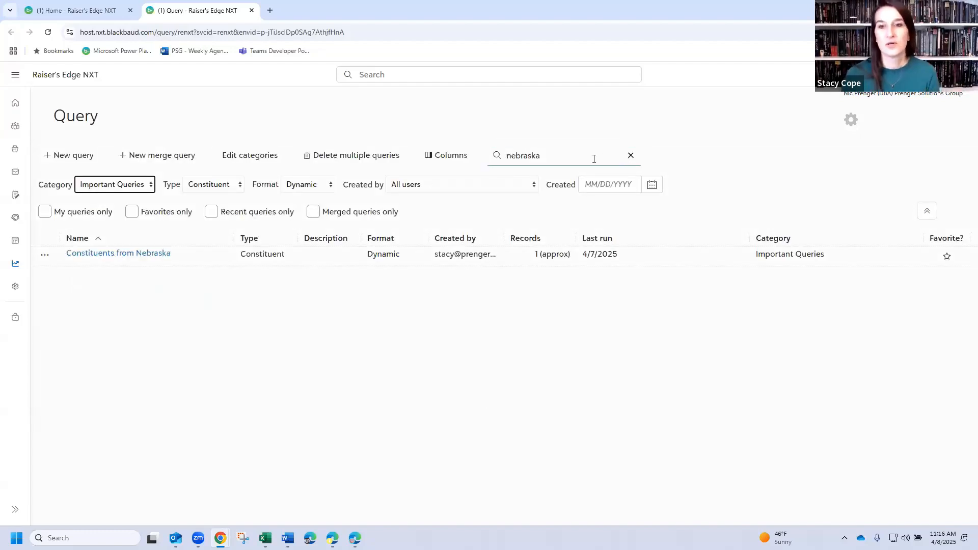
click(630, 156)
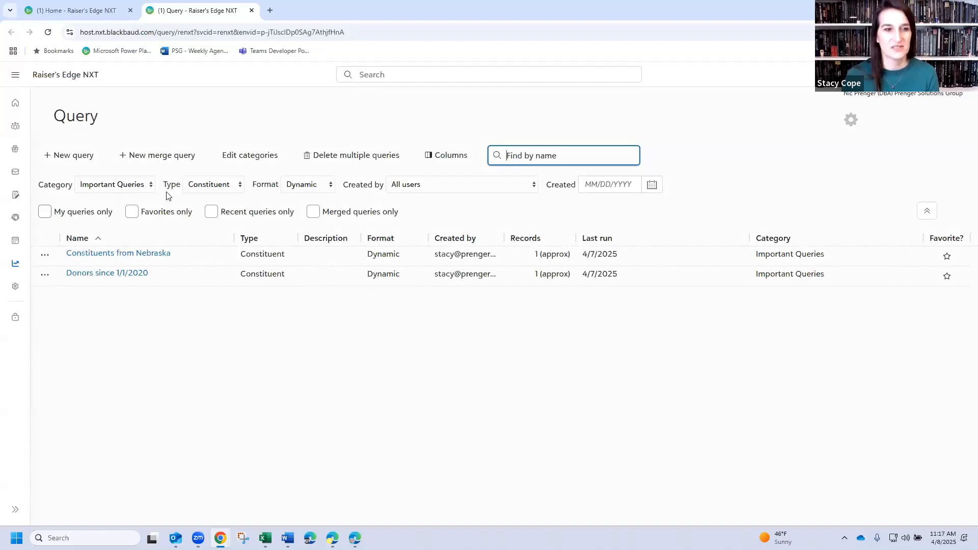
- Set the query list filters to all categories, all types and all formats
click(92, 187)
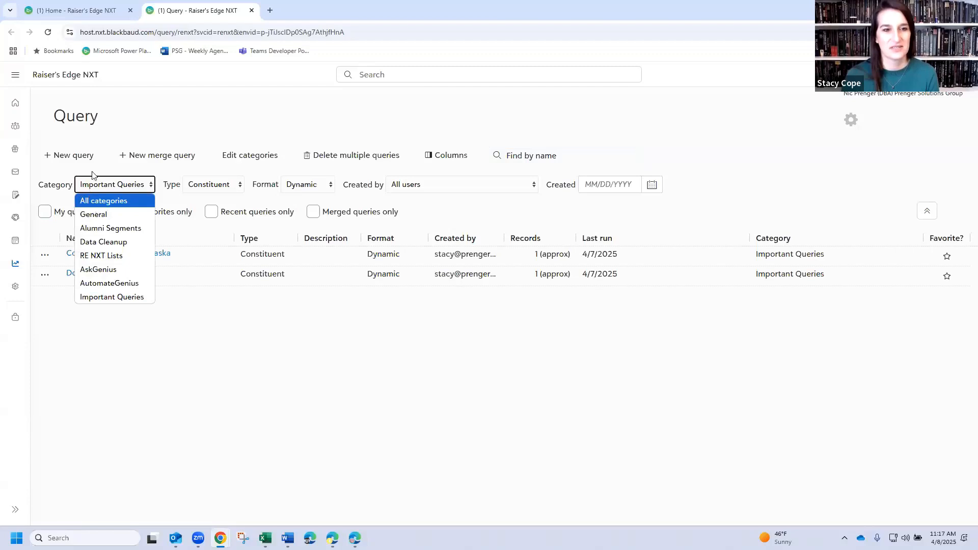
click(308, 186)
click(307, 186)
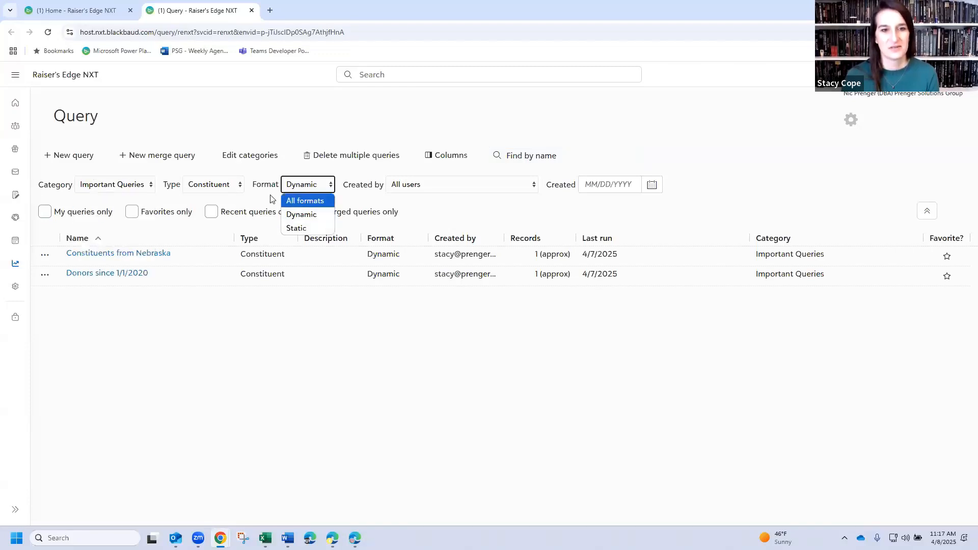
key(Return)
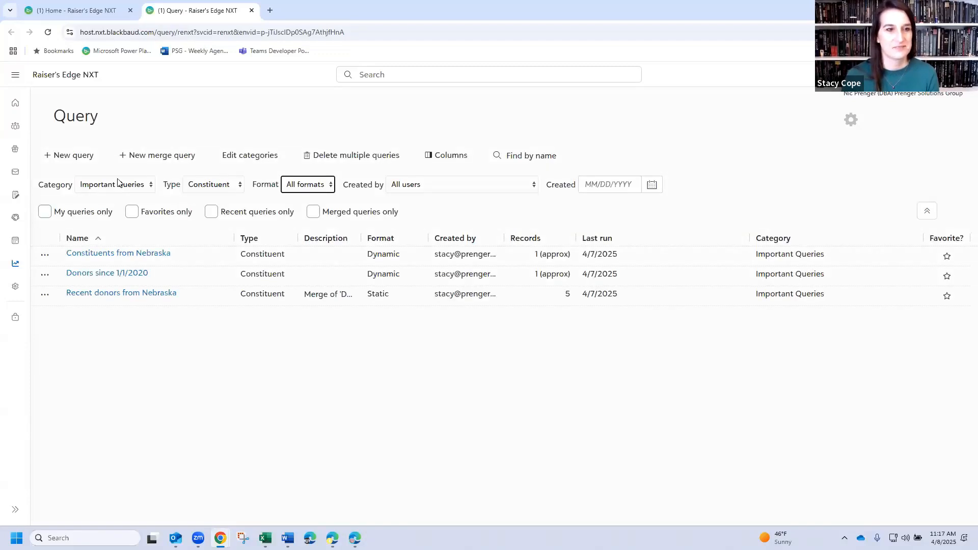
click(117, 184)
click(118, 197)
click(307, 184)
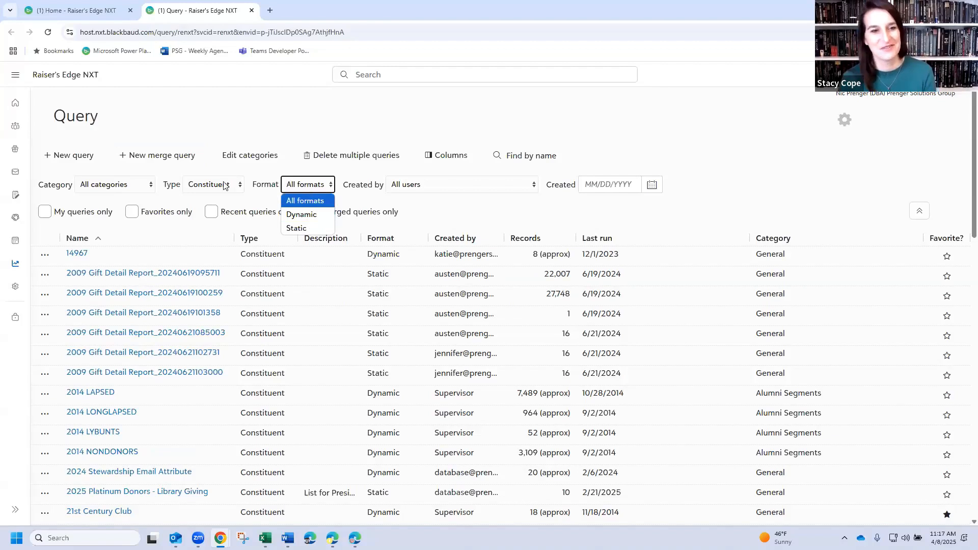
click(205, 185)
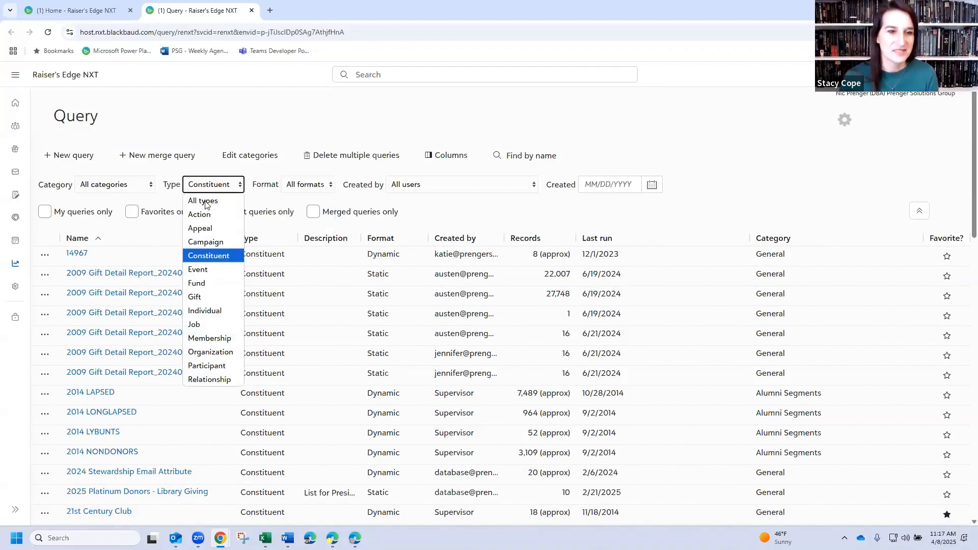
click(205, 202)
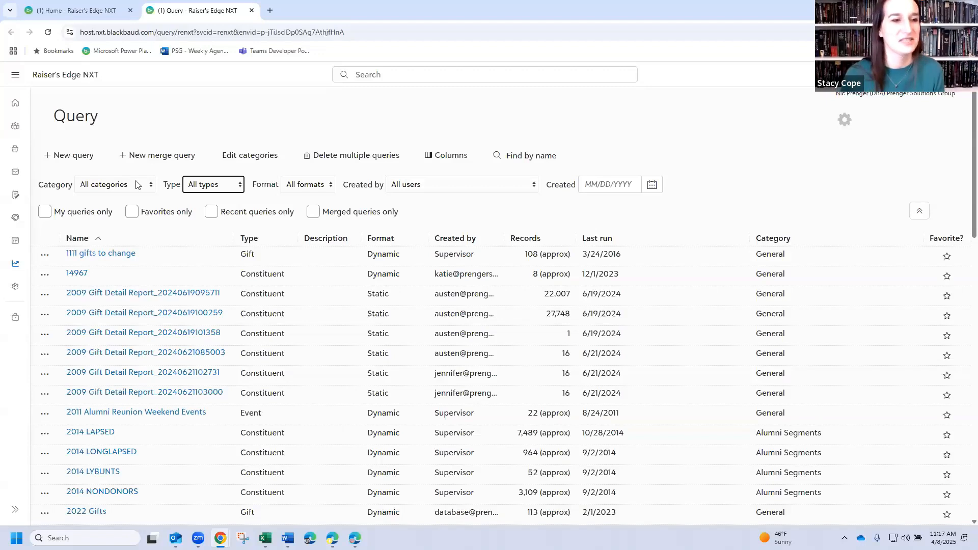
- Create a new constituent query in dynamic format and look over its available Constituent Information fields
click(66, 155)
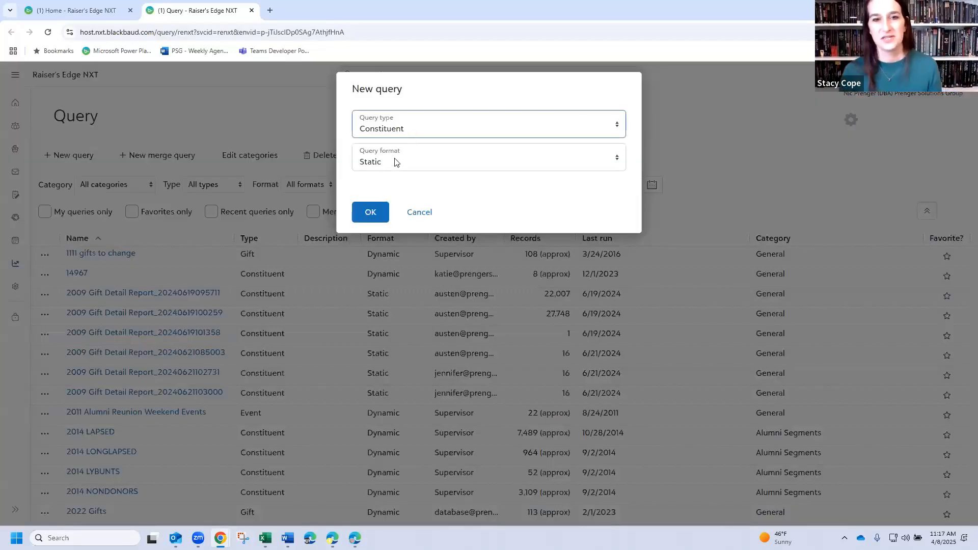
click(397, 159)
click(397, 180)
click(367, 220)
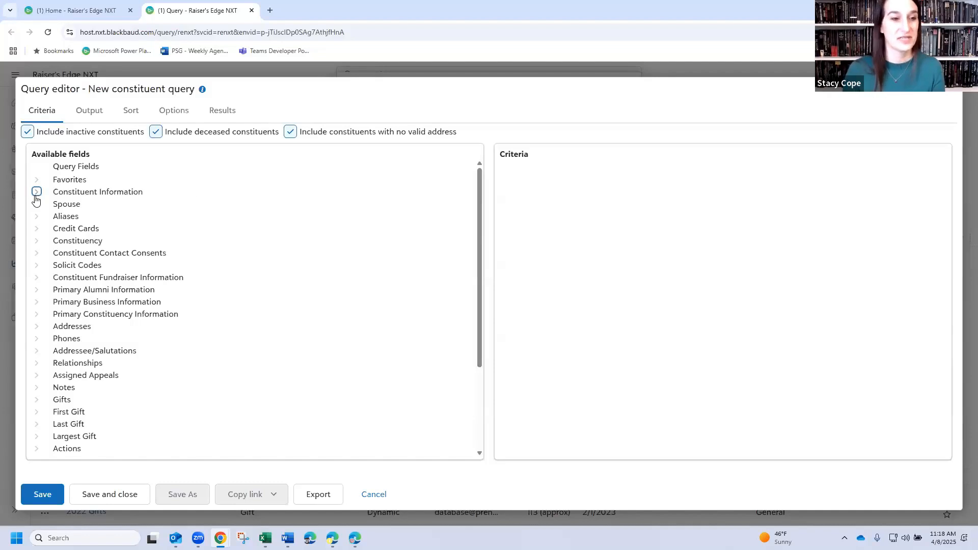
click(35, 194)
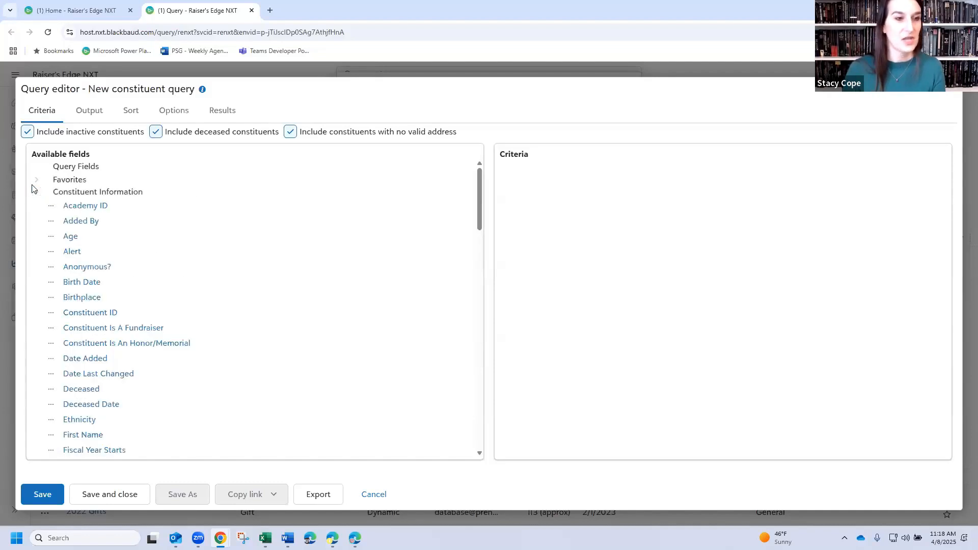
click(35, 192)
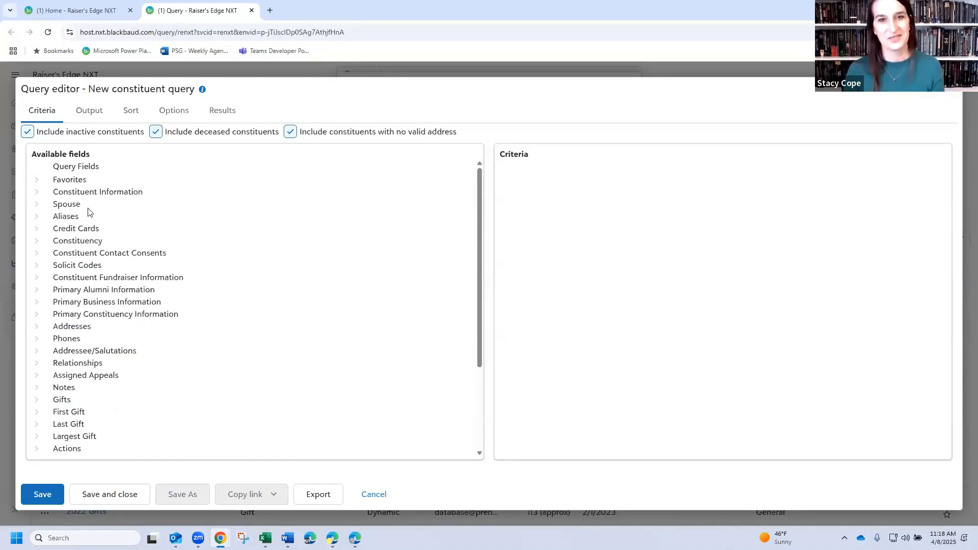
- Add a criterion from the Gifts fields requiring Gift Date greater than or equal to the specific date 01/01/2020
click(37, 402)
scroll(200, 321, down, 5)
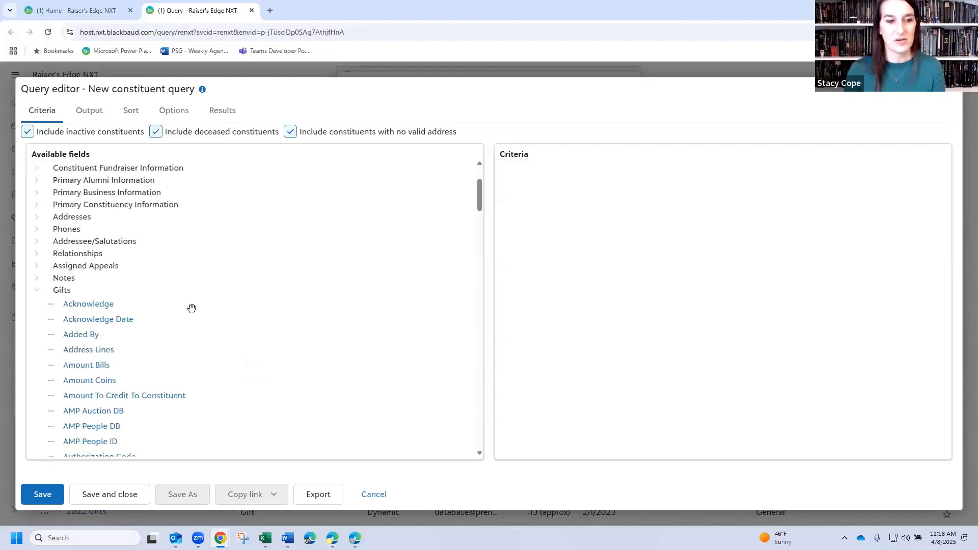
scroll(97, 312, down, 8)
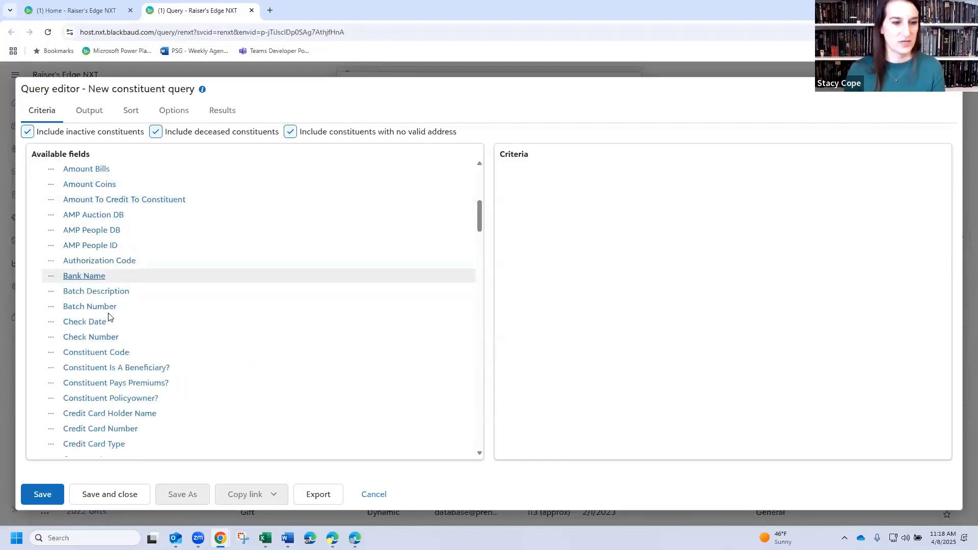
scroll(108, 317, down, 5)
scroll(104, 308, up, 4)
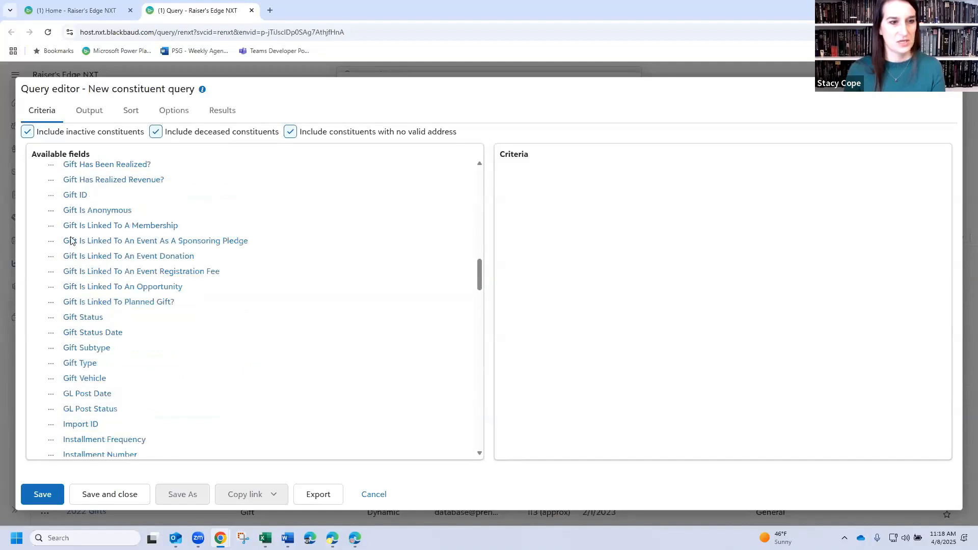
click(91, 297)
key(Down)
key(Down)
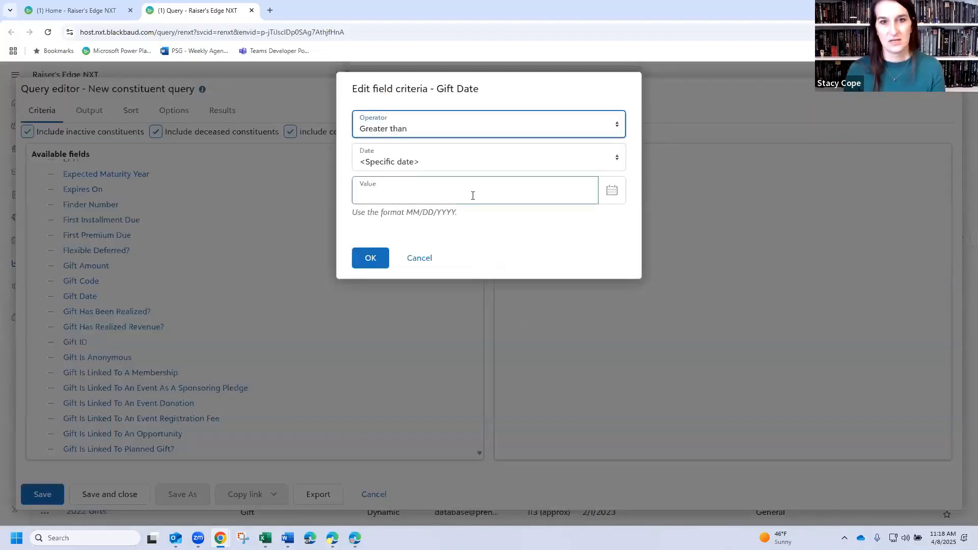
key(Down)
key(Tab)
key(Tab)
text(010)
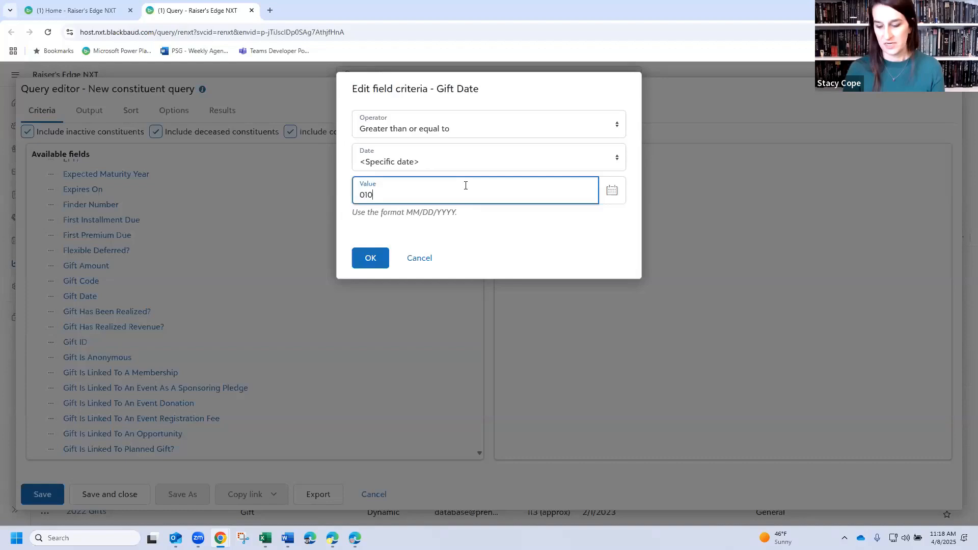
key(BackSpace)
text(/01/2020)
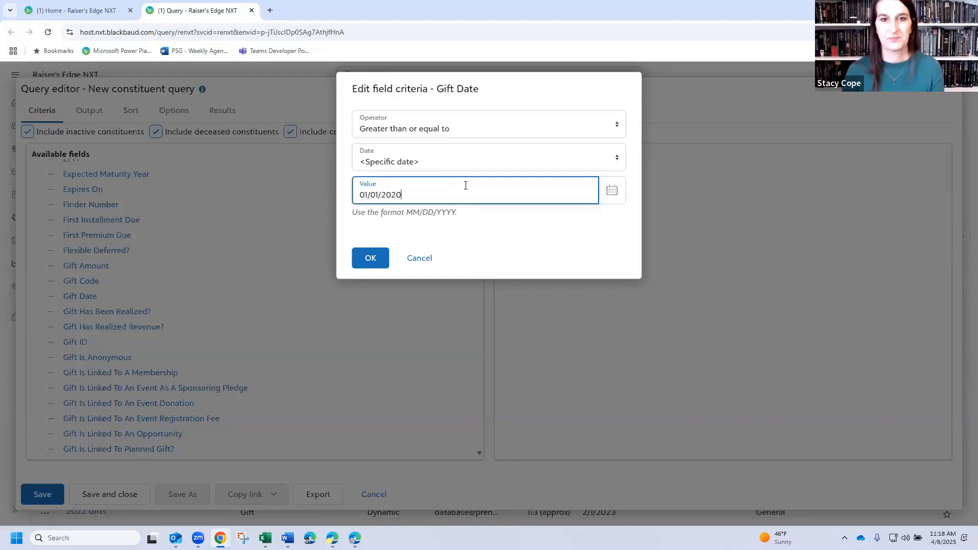
click(376, 260)
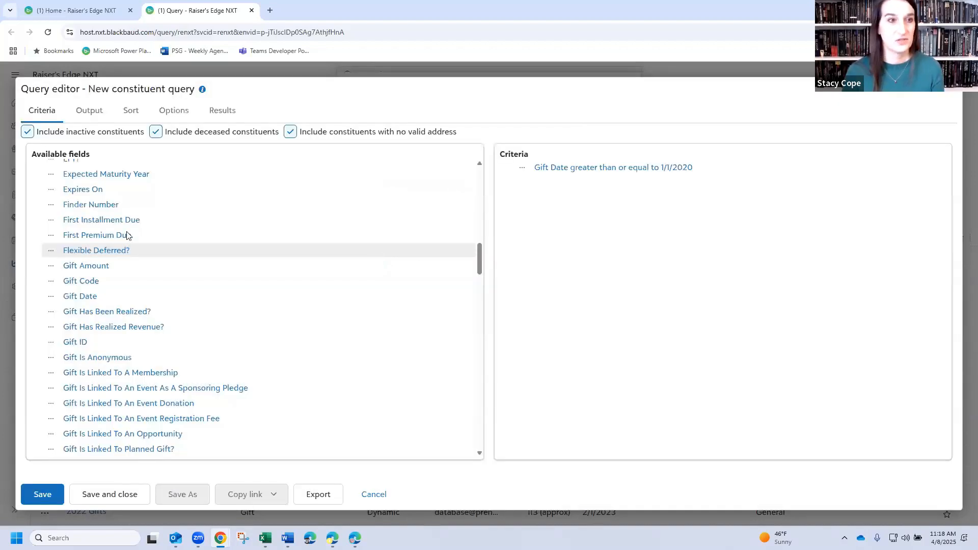
- Save the query as "Recent donors - webinar" in the Important Queries category
click(43, 494)
text(Recent d)
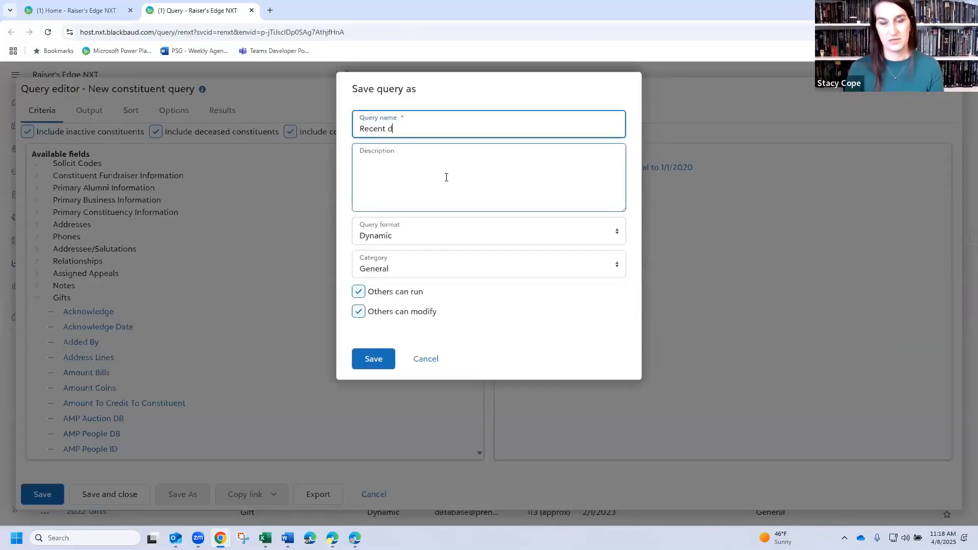
text(onors - webinar)
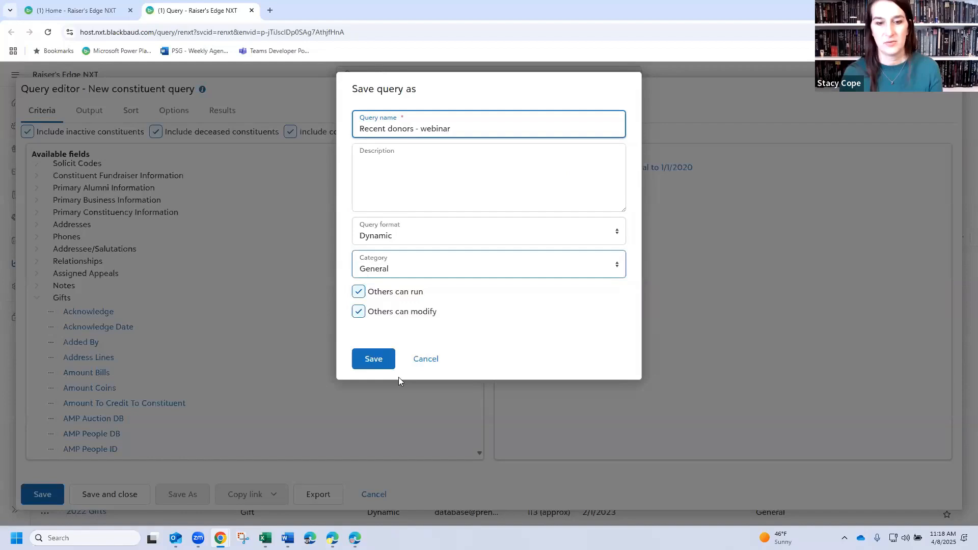
click(402, 268)
click(377, 371)
click(375, 360)
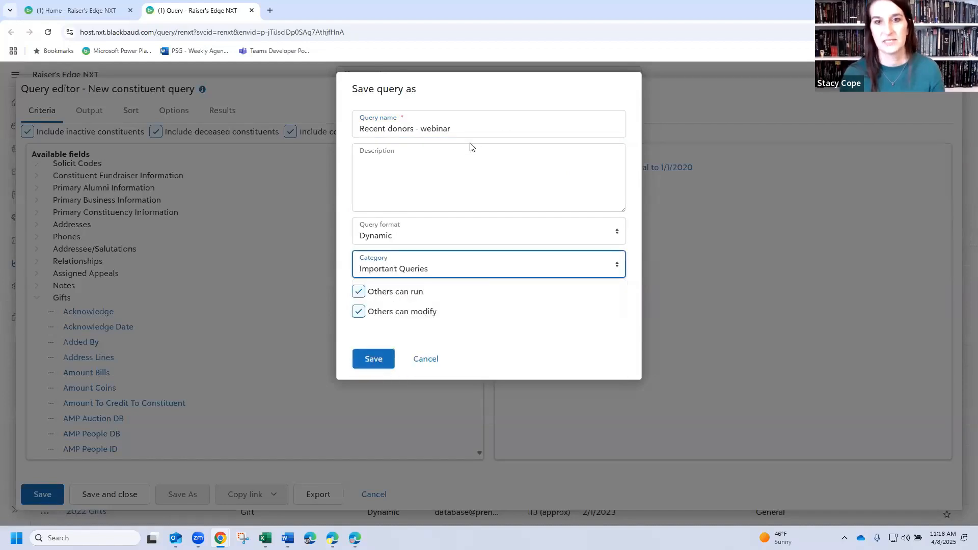
- Create another constituent query in dynamic format and look through its Custom Fields and Relationships field groups
click(88, 154)
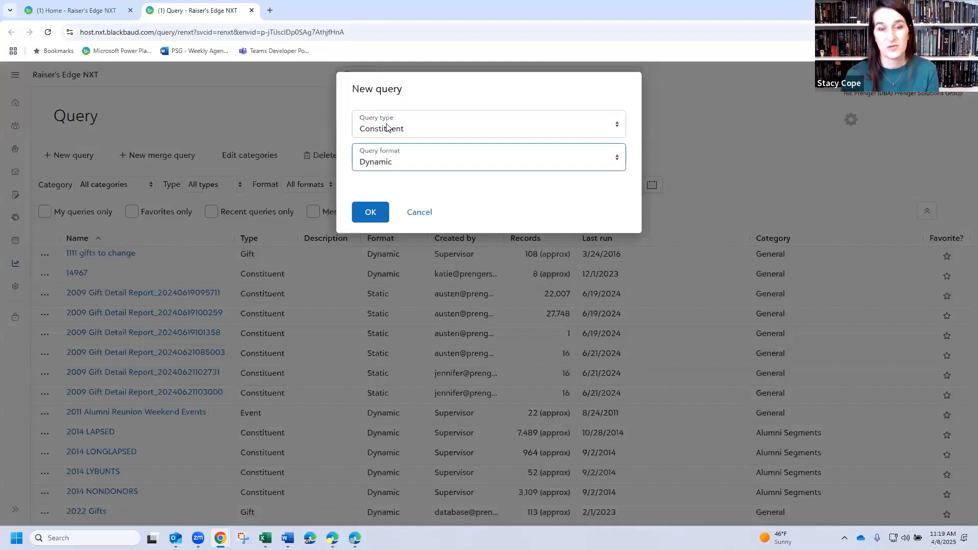
click(377, 212)
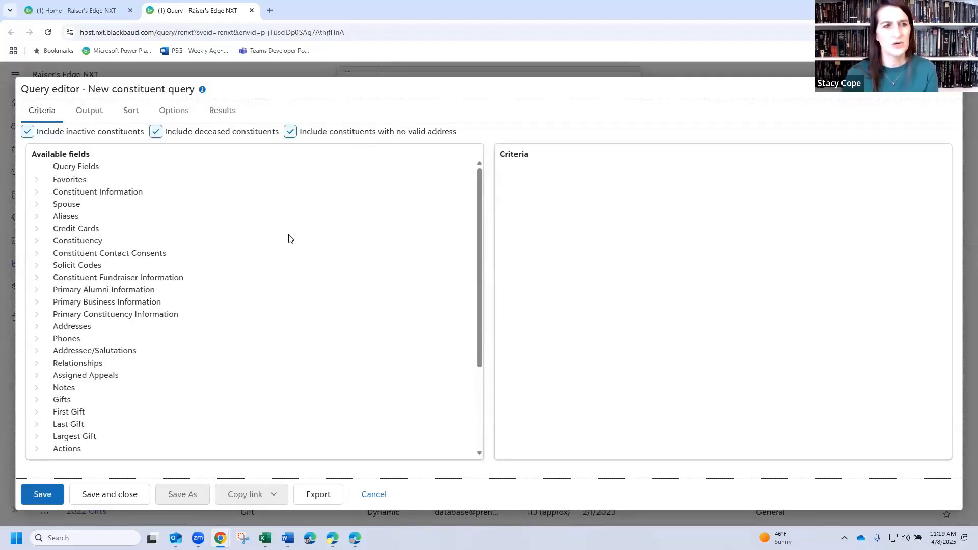
scroll(123, 305, down, 3)
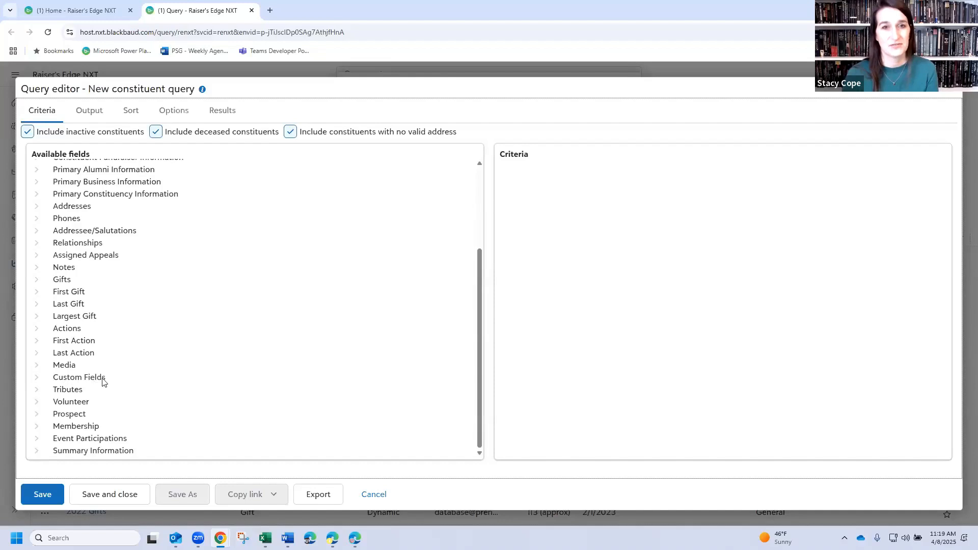
click(36, 377)
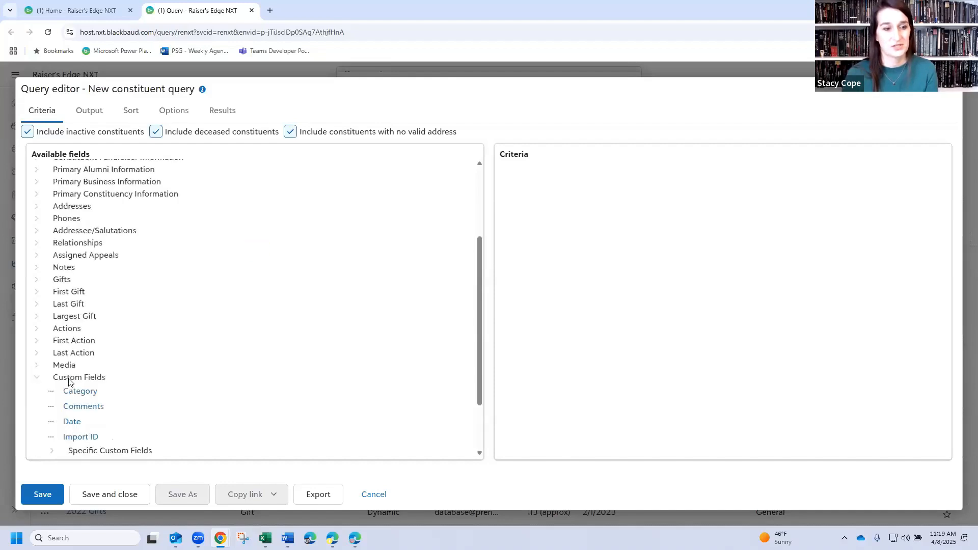
click(37, 377)
click(37, 243)
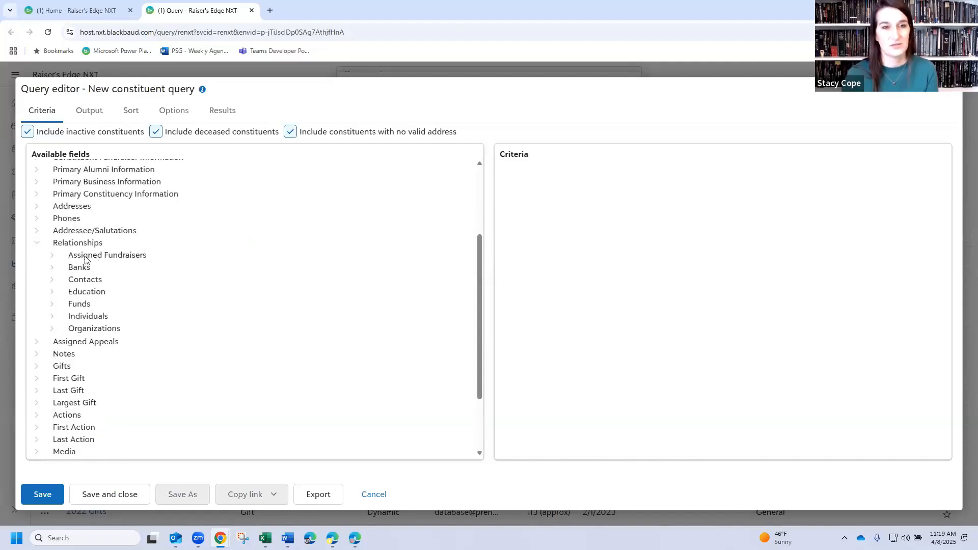
click(38, 246)
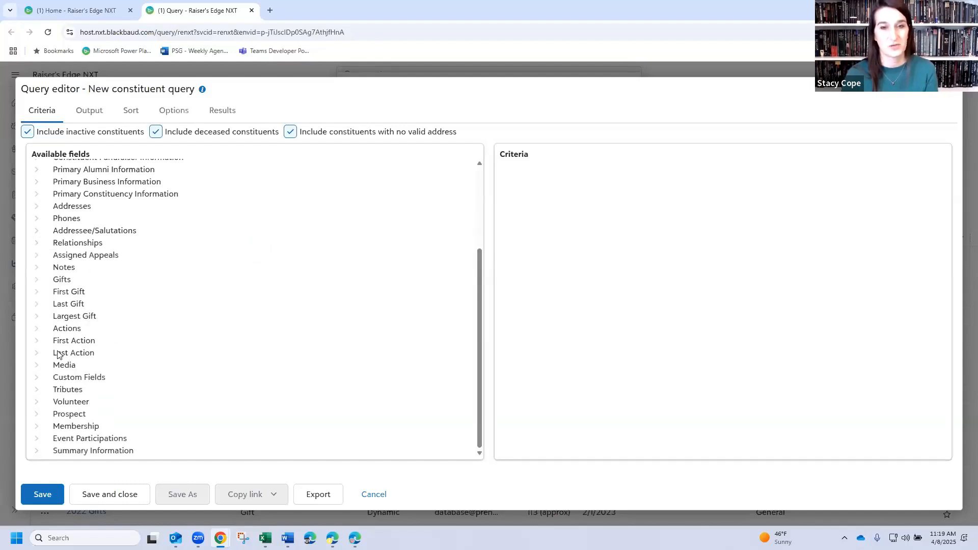
scroll(99, 293, up, 3)
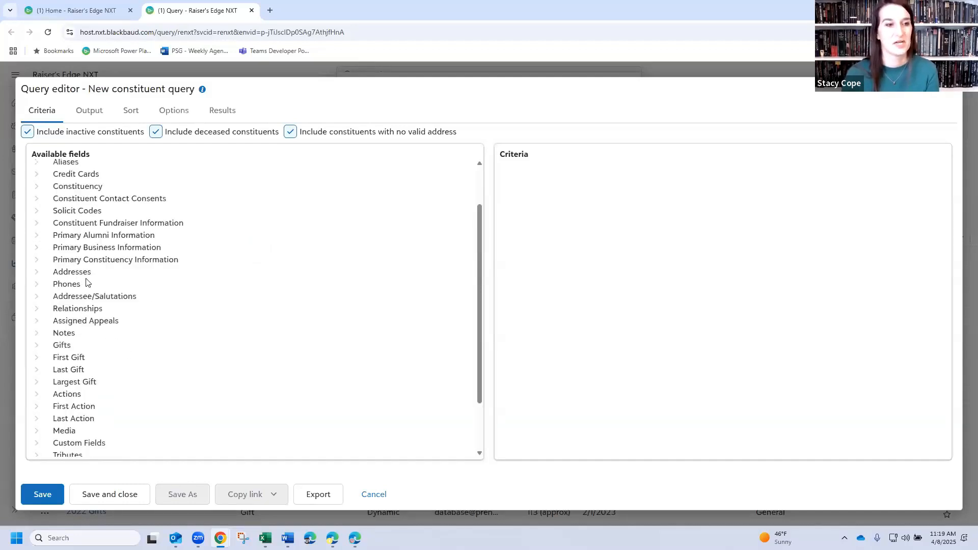
- Add a criterion from the Preferred Address fields requiring Preferred State to equal Nebraska
click(36, 326)
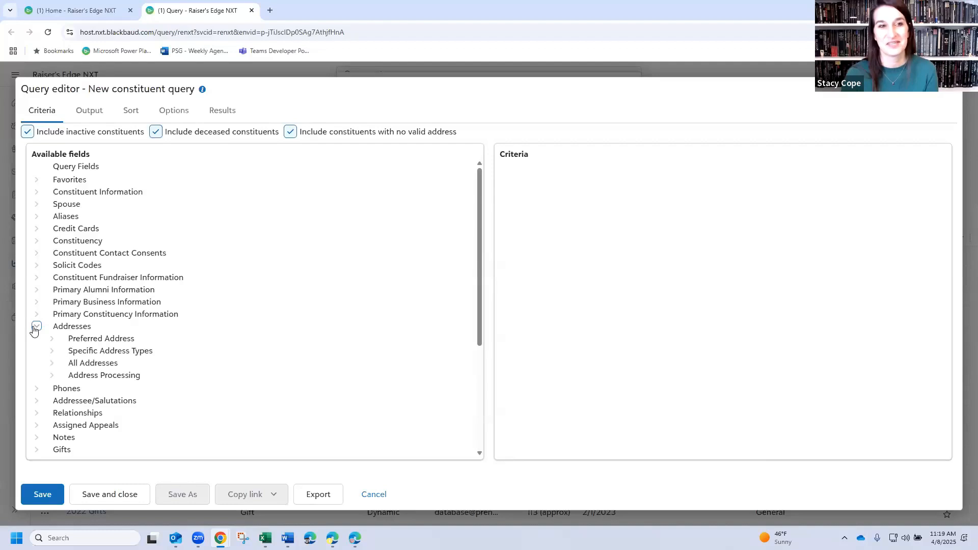
click(52, 338)
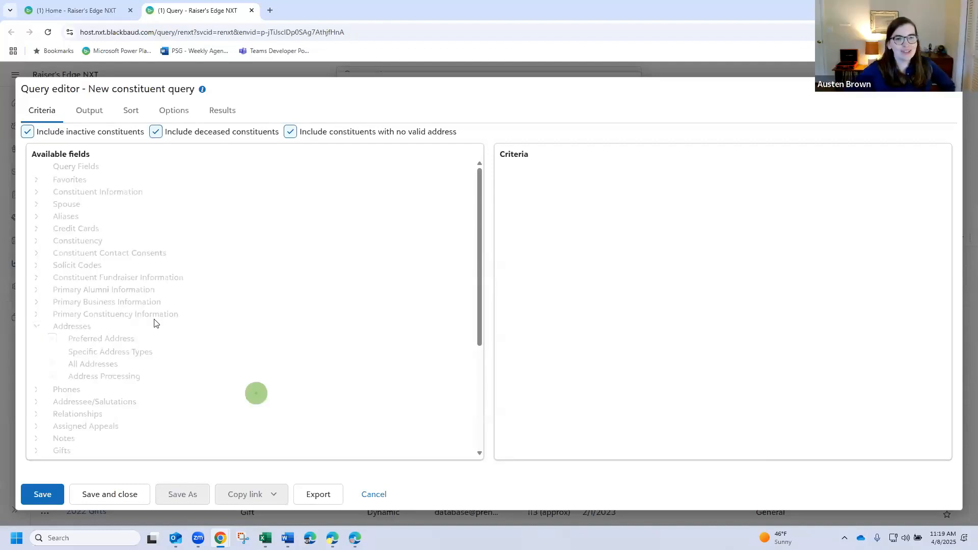
scroll(236, 323, down, 5)
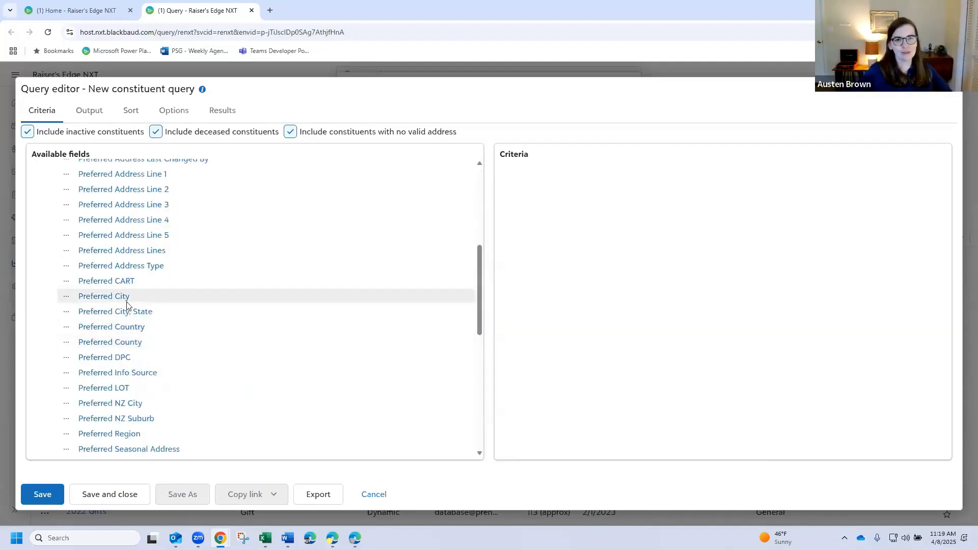
scroll(127, 305, down, 3)
click(120, 327)
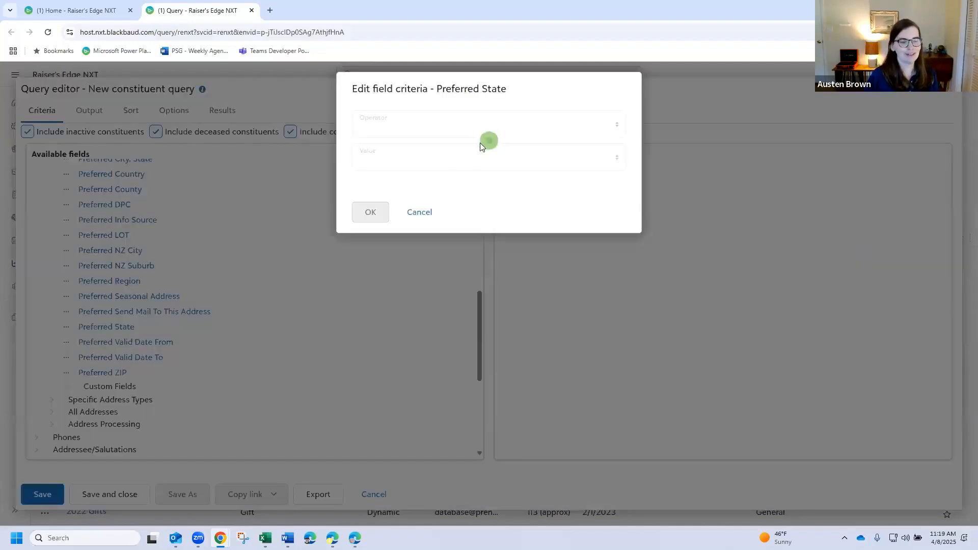
click(405, 159)
scroll(409, 285, down, 3)
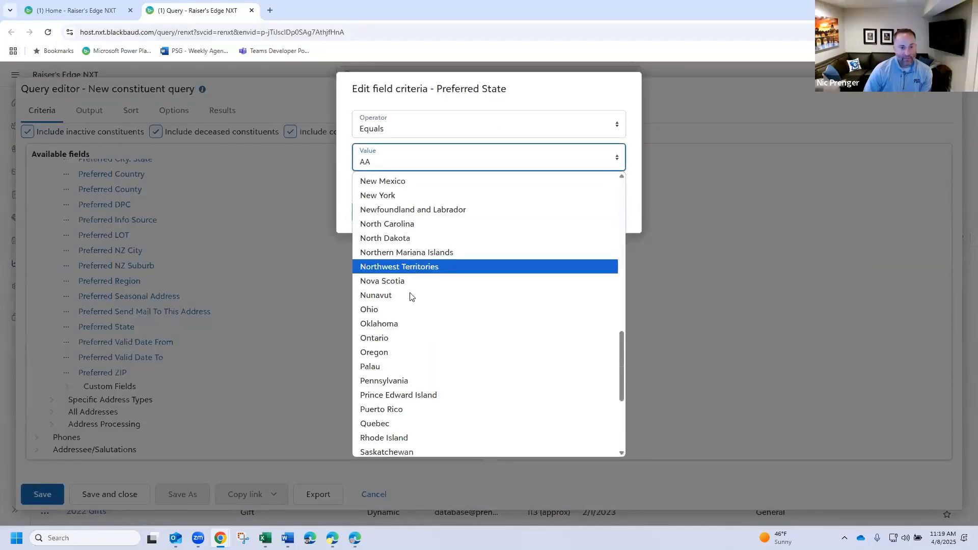
scroll(392, 225, up, 5)
scroll(393, 226, down, 3)
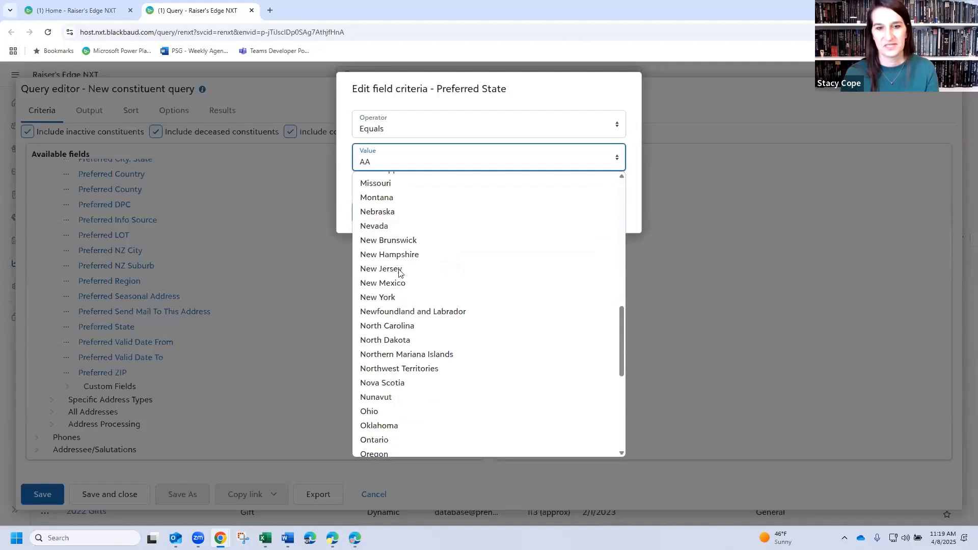
click(387, 213)
key(Return)
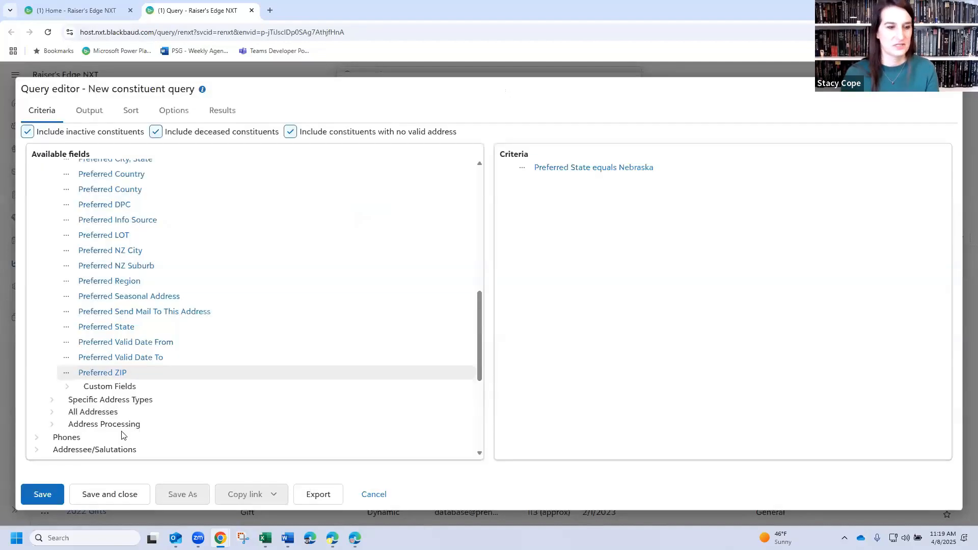
- Save the query as "Constituents in Nebraska - webinar" in the Important Queries category
click(85, 497)
text(Donors in Neb)
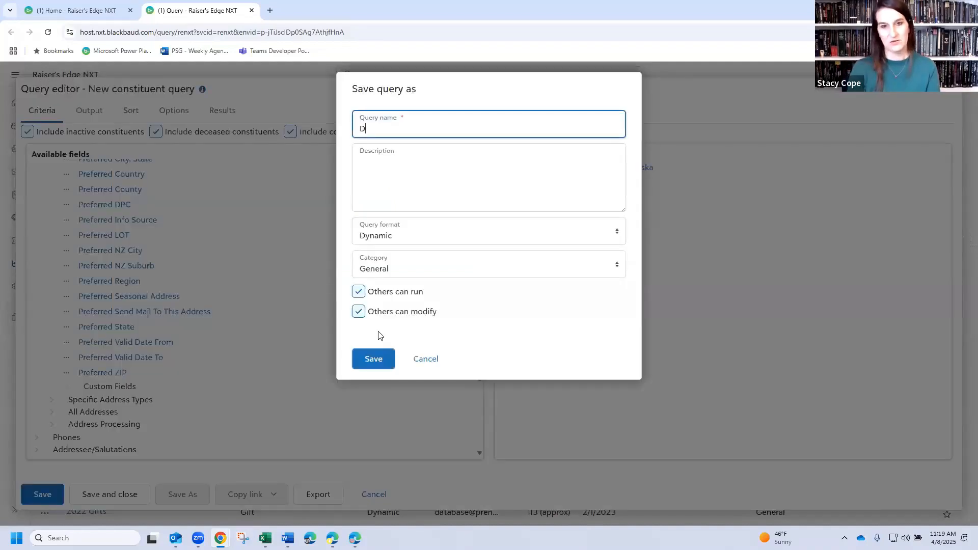
key(BackSpace)
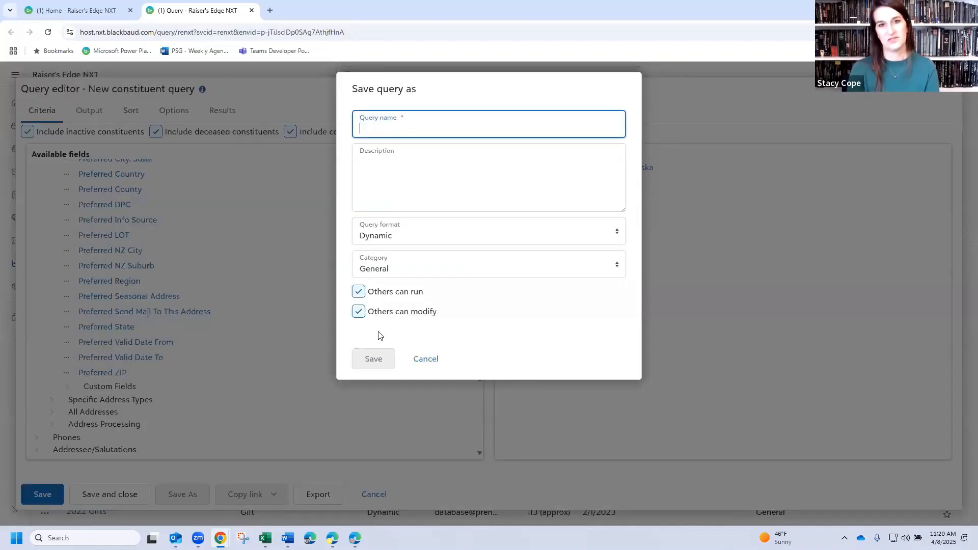
text(Constituents in Nebraska)
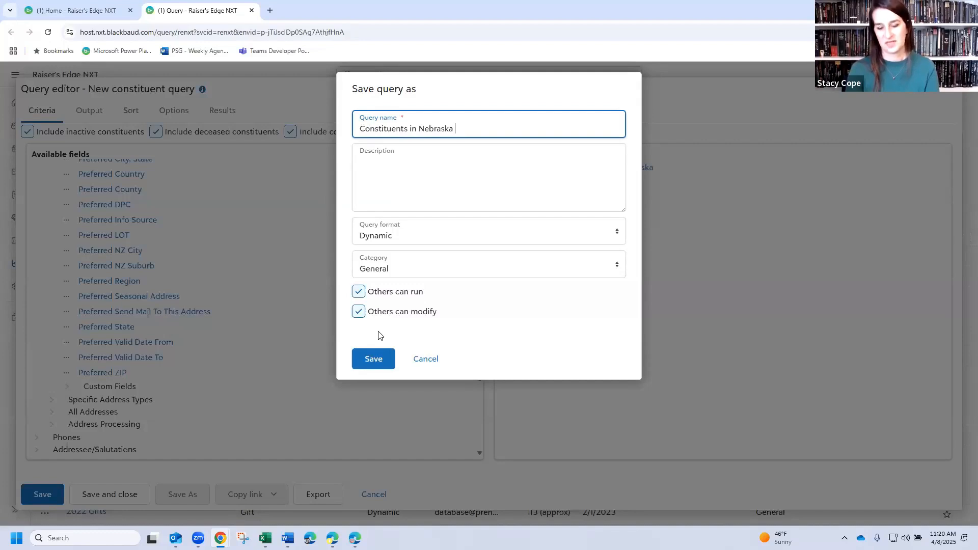
text( - we)
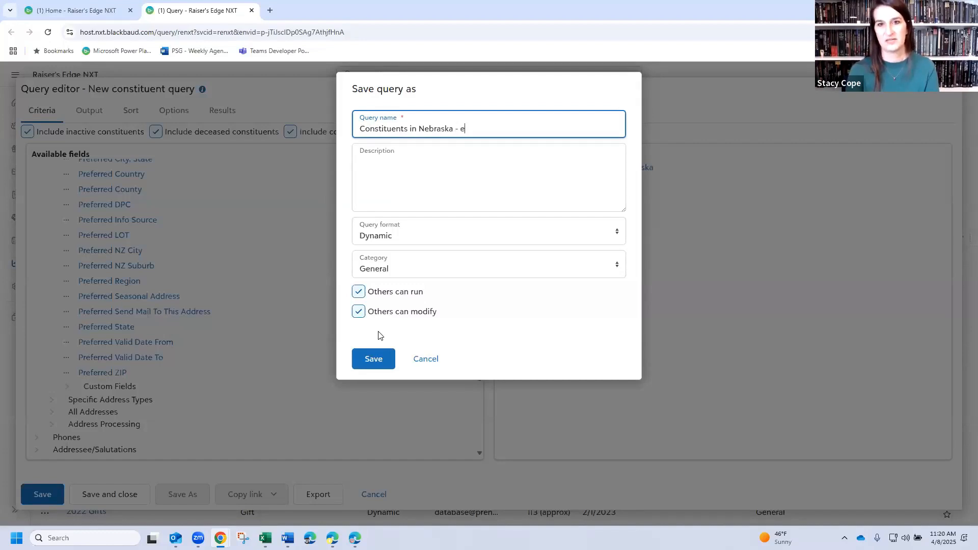
text(binar)
click(444, 270)
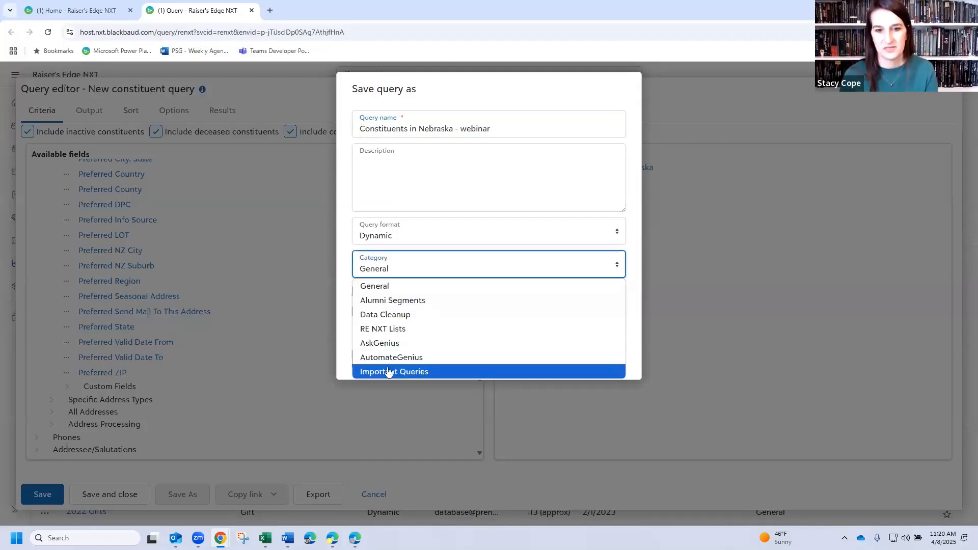
click(388, 372)
click(372, 358)
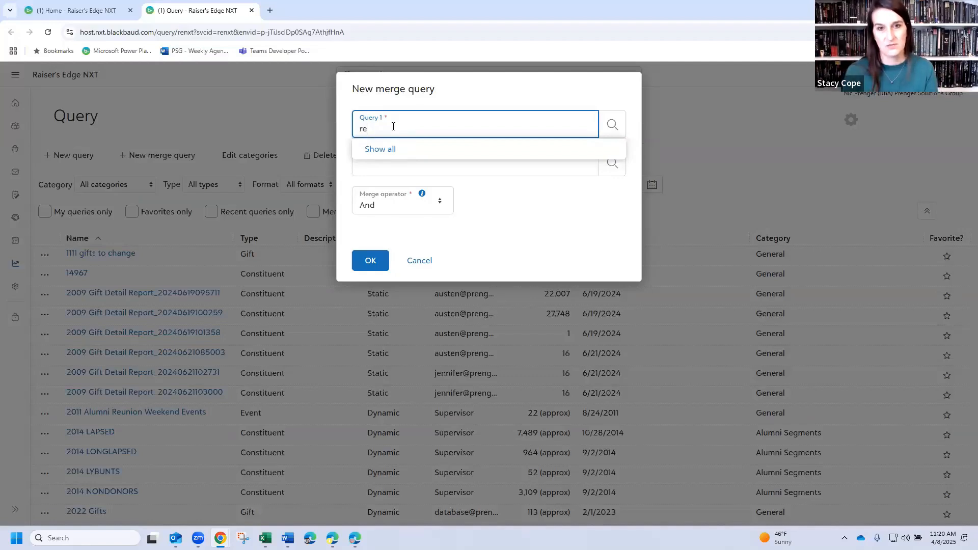
- In a new merge query, choose "Recent donors - webinar" as Query 1 and "Constituents in Nebraska - webinar" as Query 2
text(nt donors)
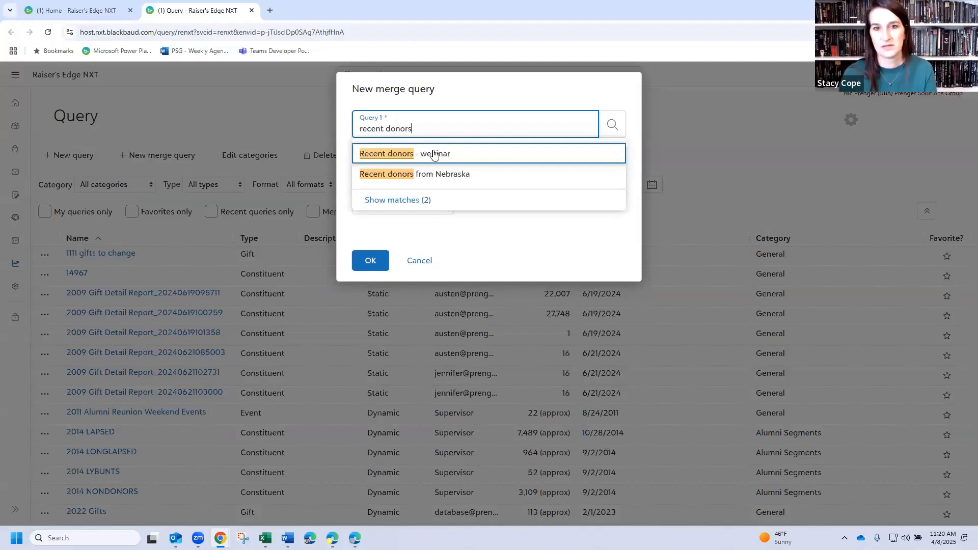
click(436, 155)
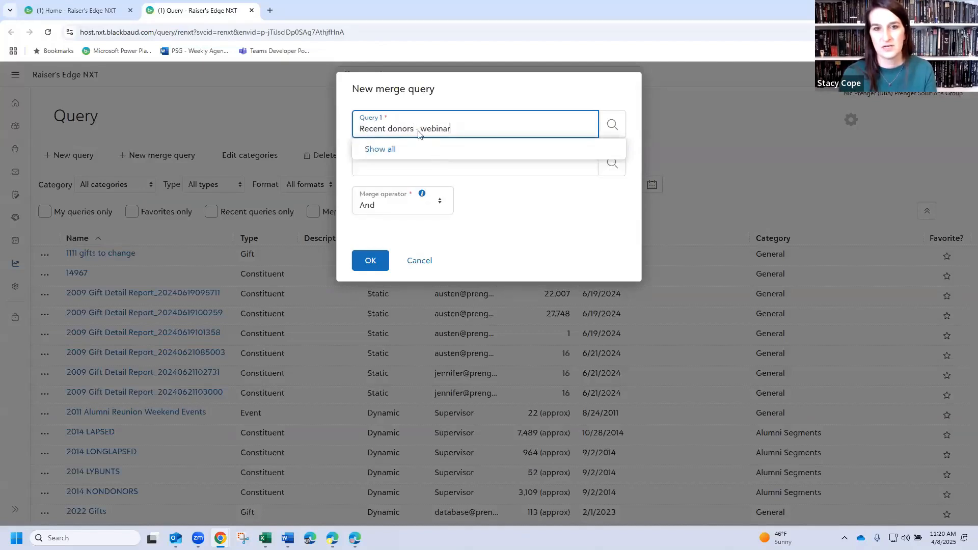
click(398, 167)
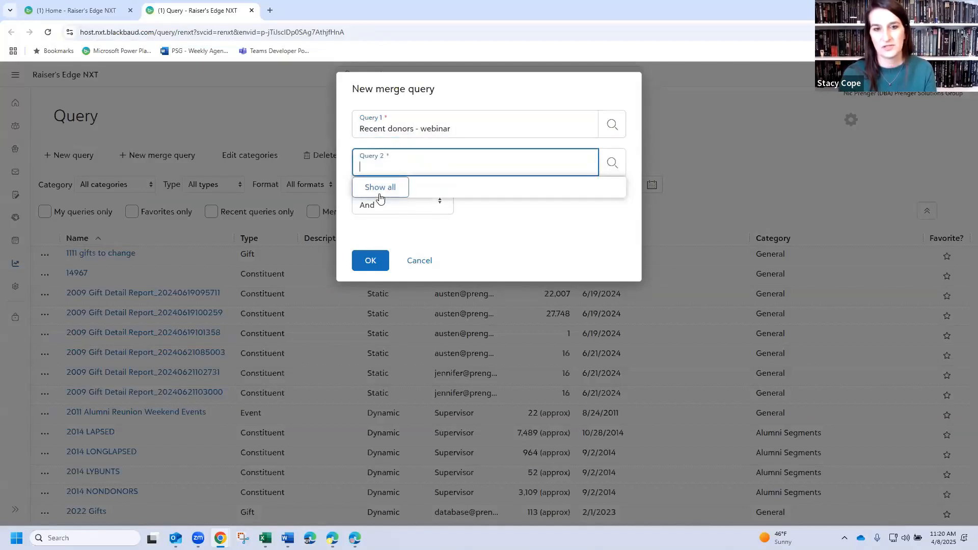
click(379, 187)
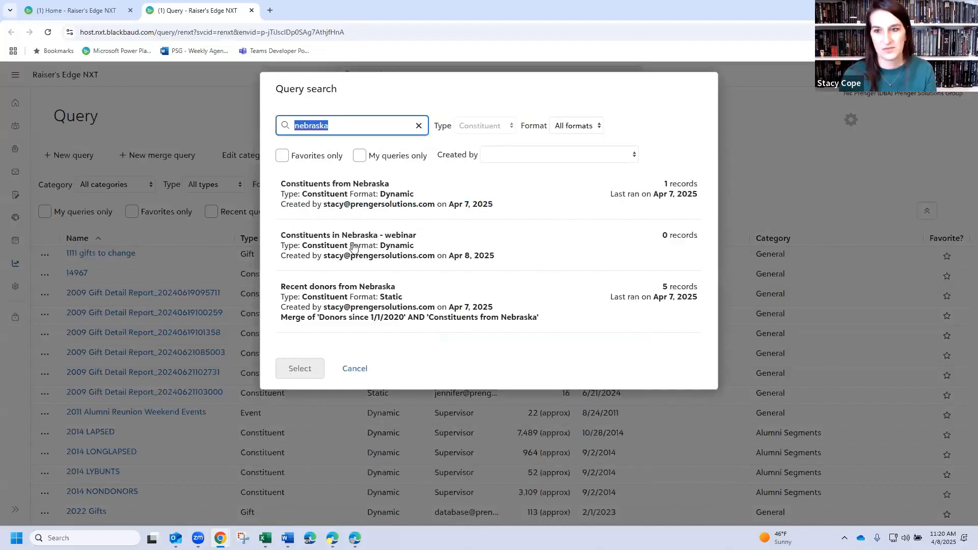
click(353, 248)
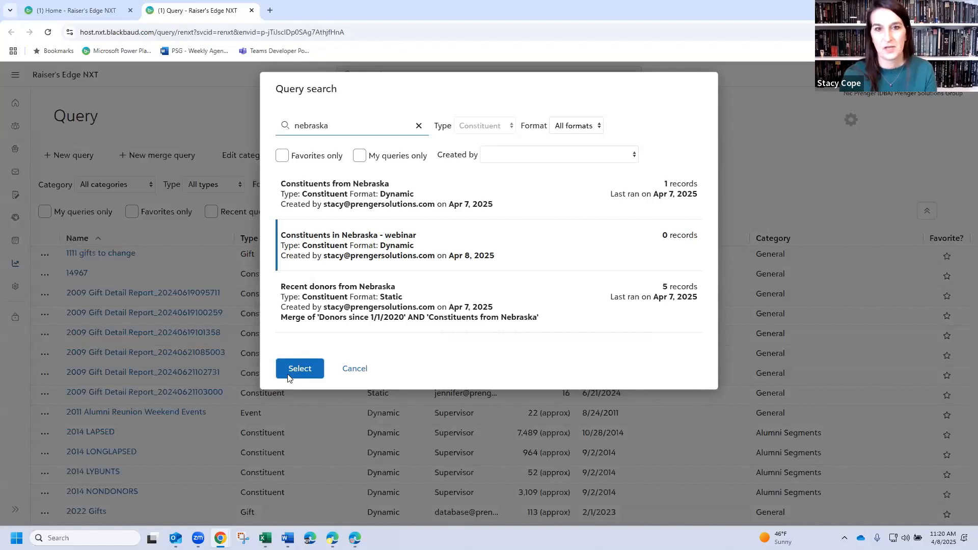
click(299, 368)
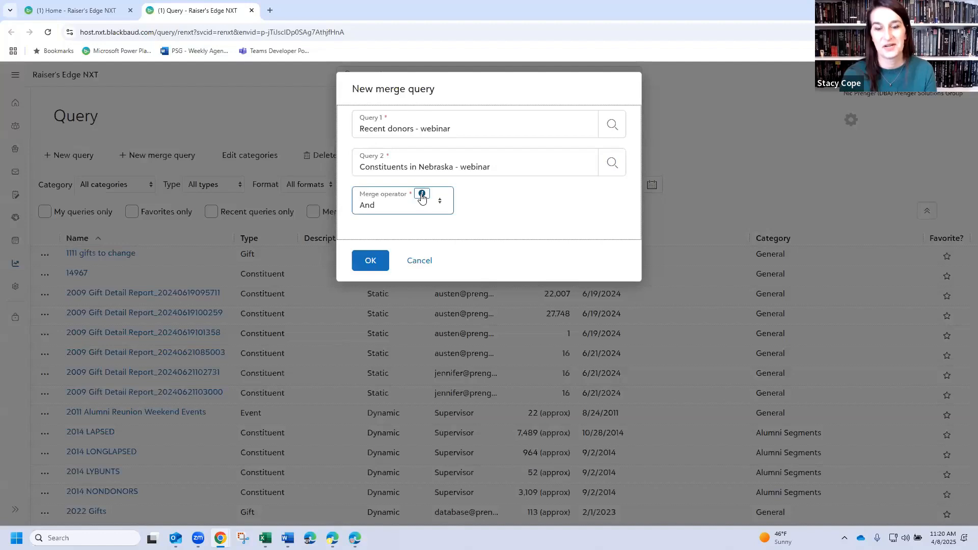
- Read the merge operators help and its knowledgebase article on And, Or, Xor and Sub, and return to the merge query
click(422, 195)
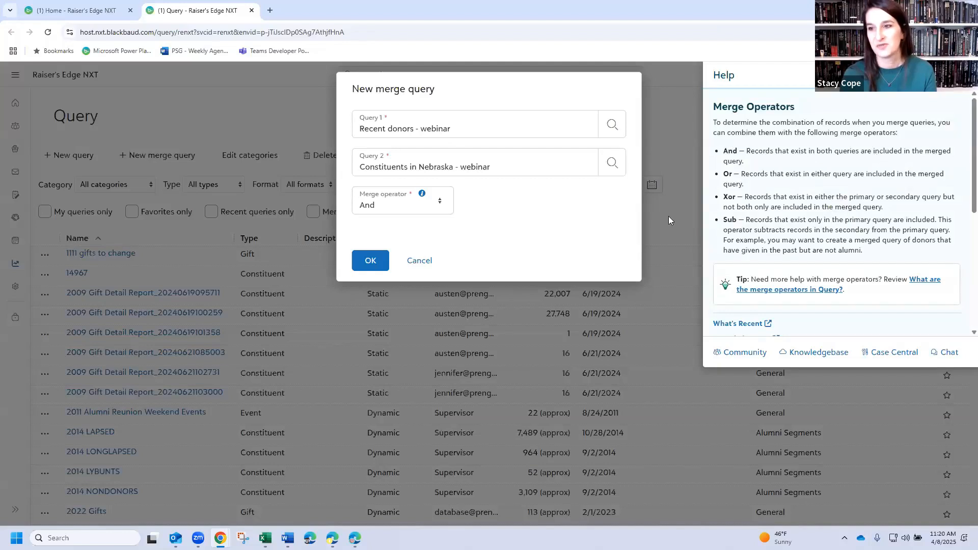
click(810, 289)
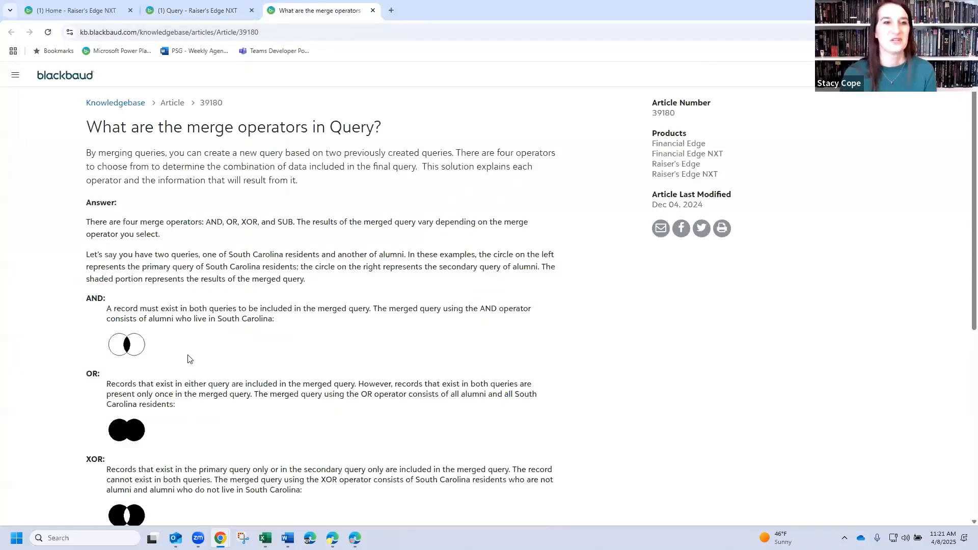
scroll(188, 356, down, 2)
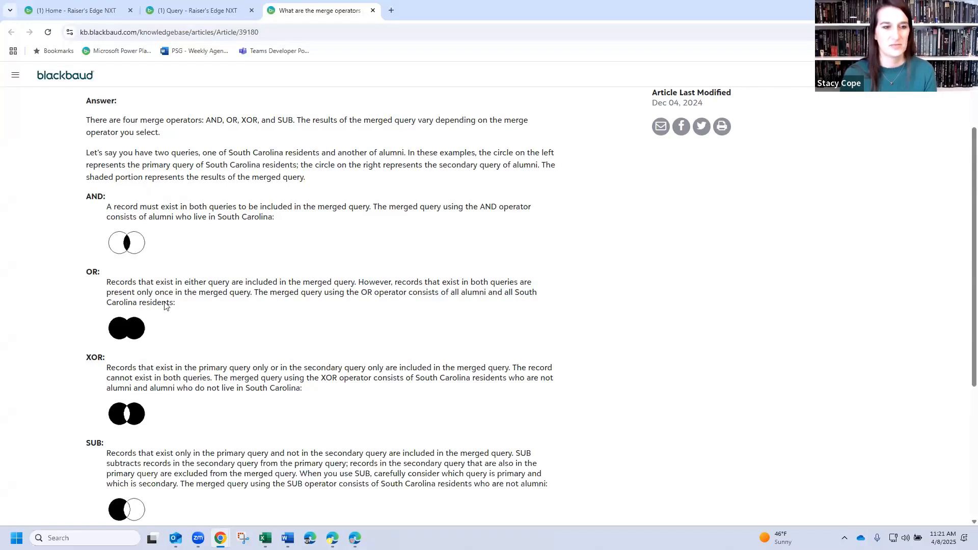
scroll(115, 257, down, 1)
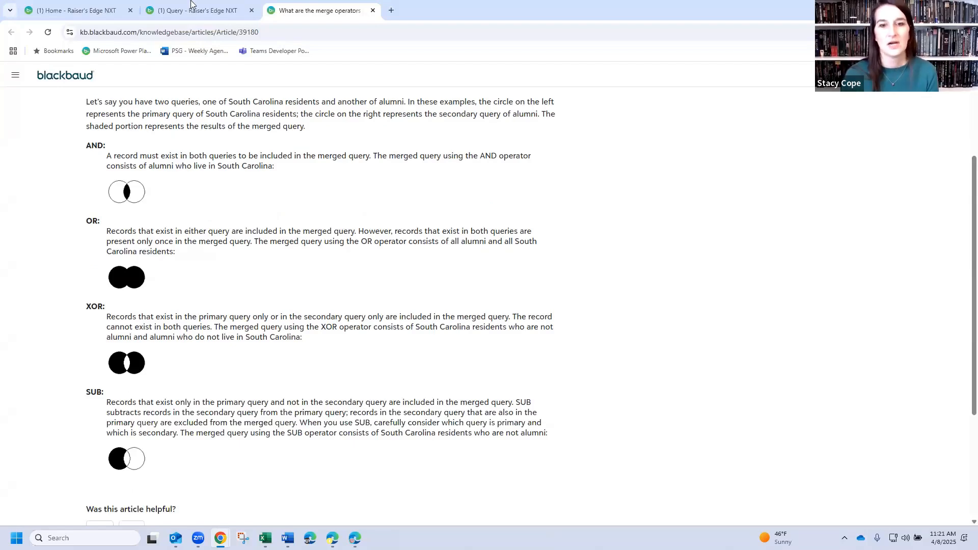
key(ctrl+Page_Up)
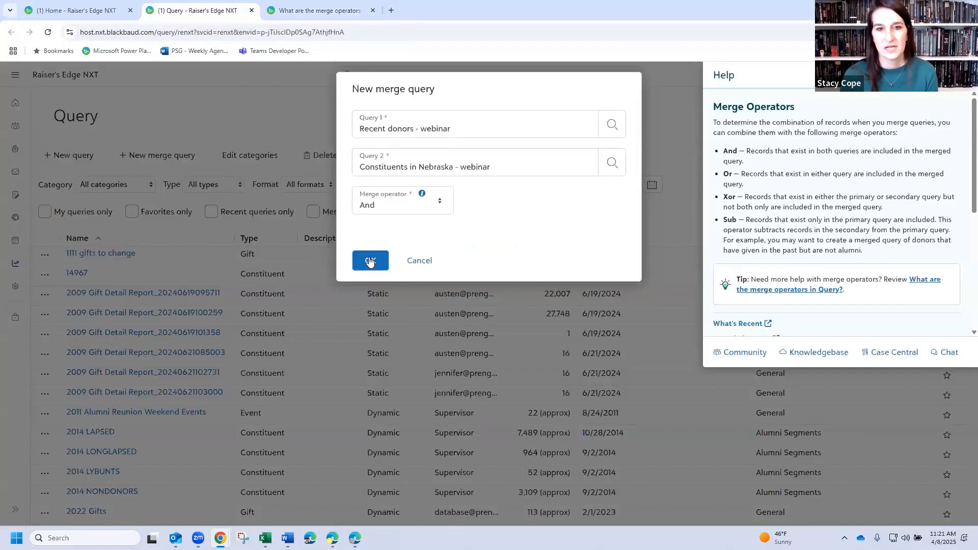
- Create the merge query with the And operator and add Constituent ID and Name from Constituent Information to its output
click(370, 261)
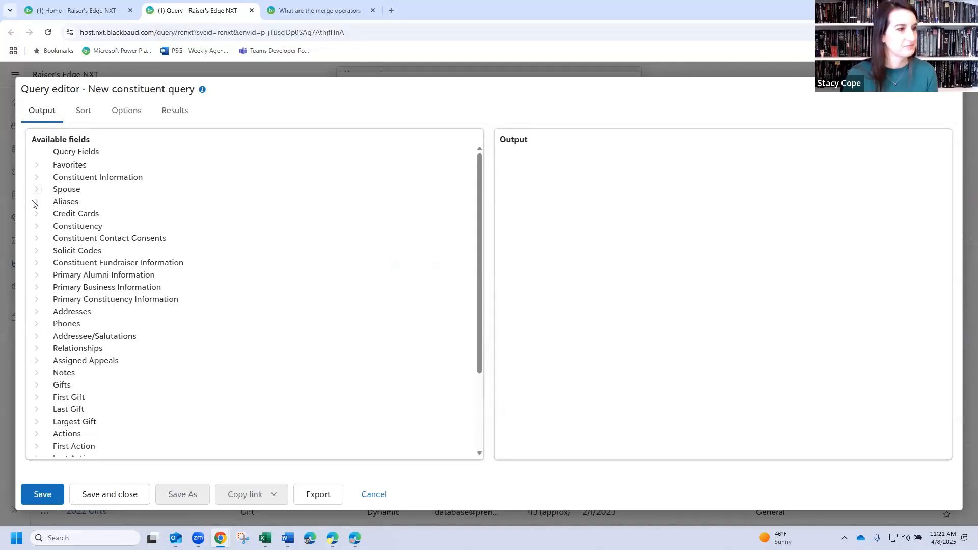
click(36, 176)
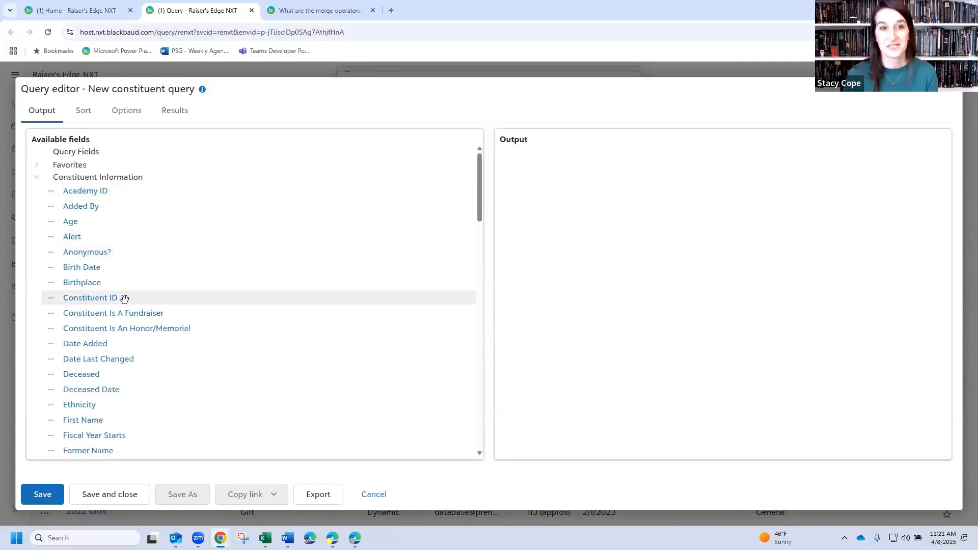
double_click(80, 302)
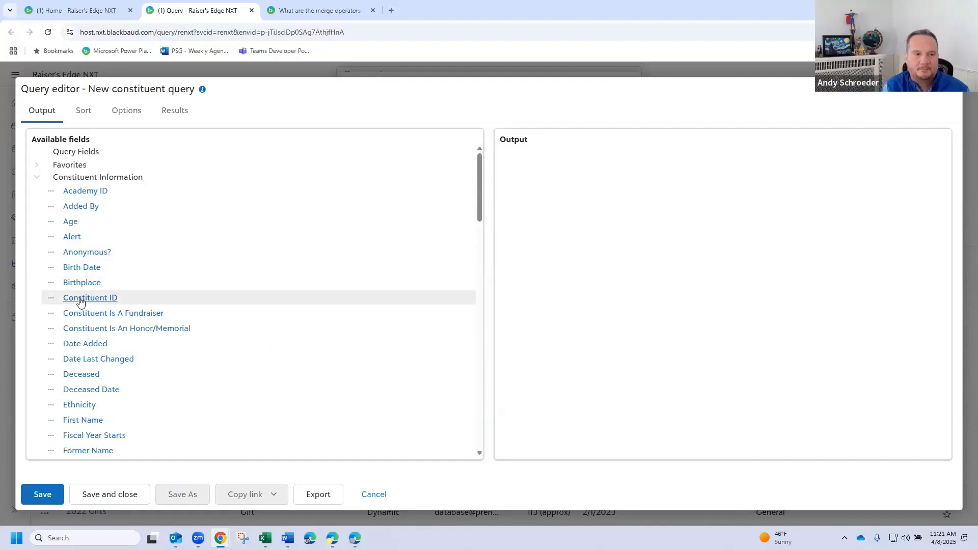
scroll(112, 289, down, 5)
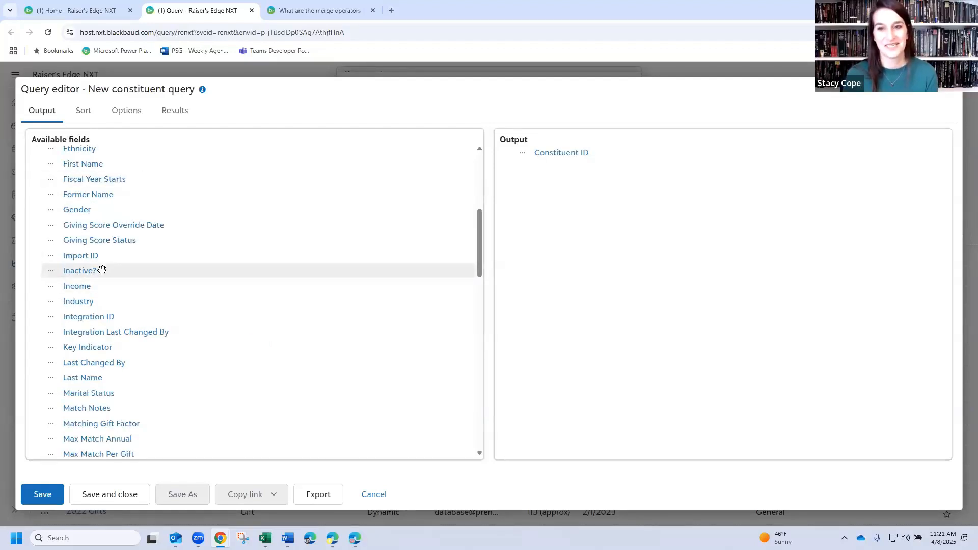
scroll(101, 270, down, 4)
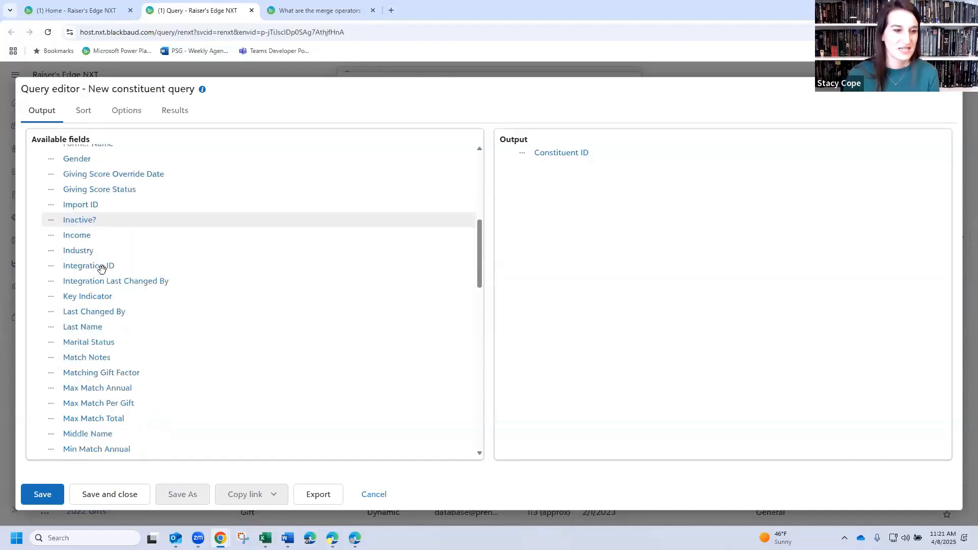
double_click(77, 348)
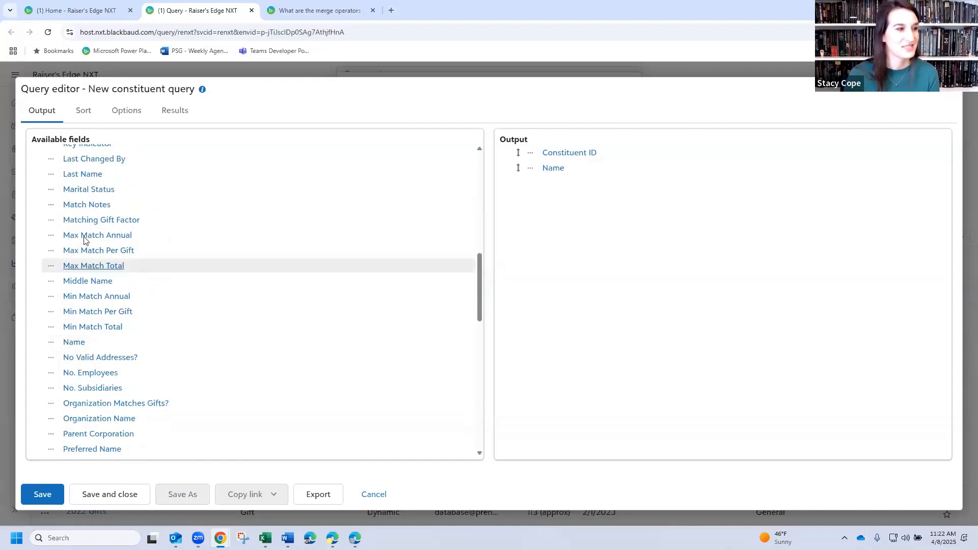
- Add Preferred City, State from the preferred address fields to the merge query's output
scroll(101, 285, down, 1)
scroll(88, 318, up, 4)
scroll(61, 258, up, 7)
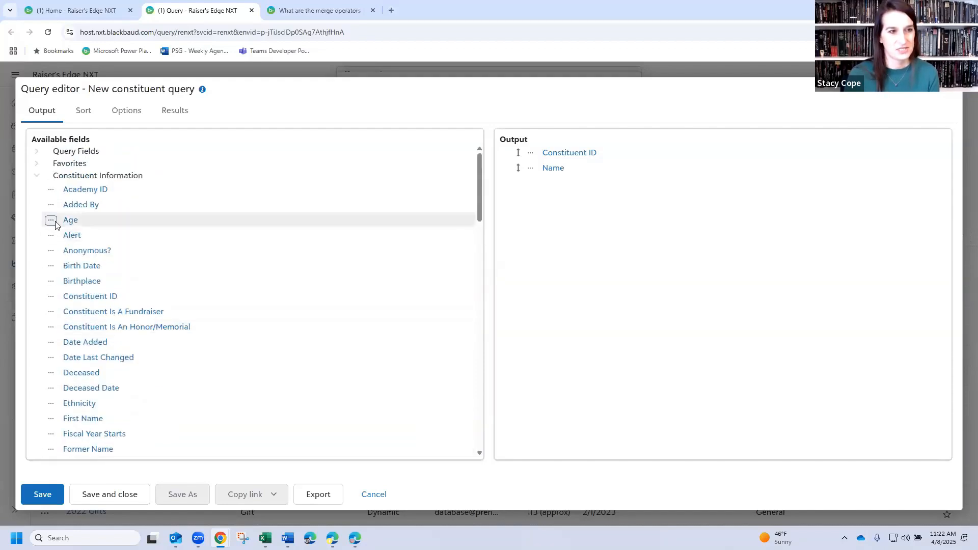
click(37, 175)
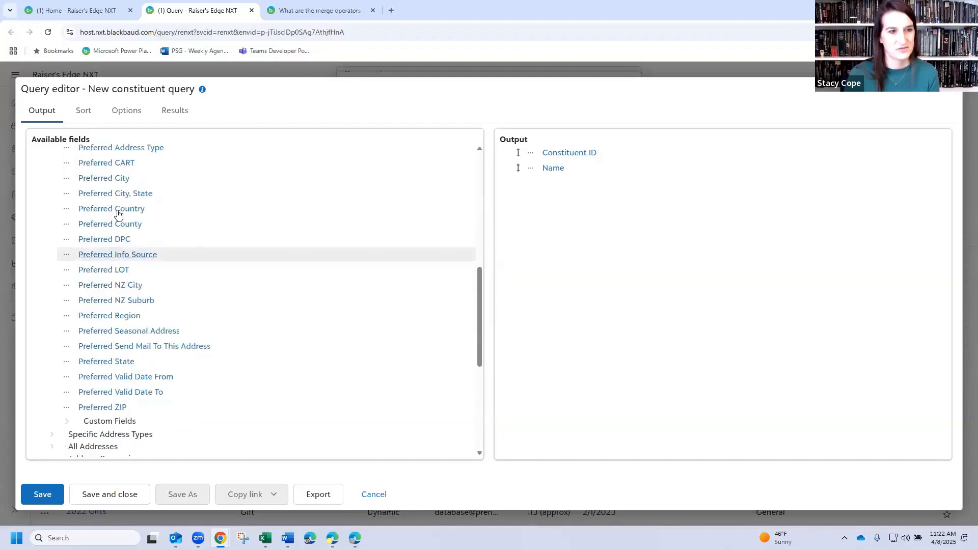
drag(113, 193, 538, 213)
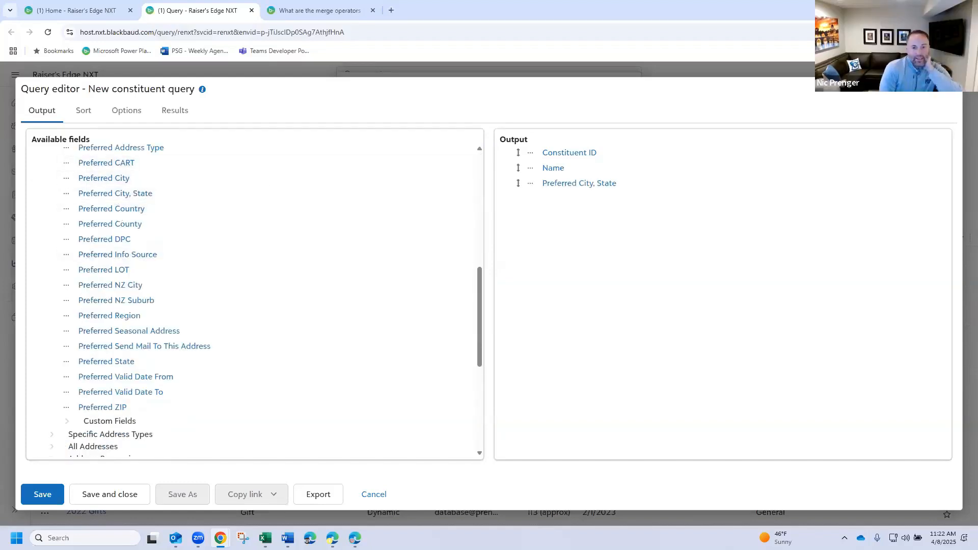
scroll(142, 284, up, 7)
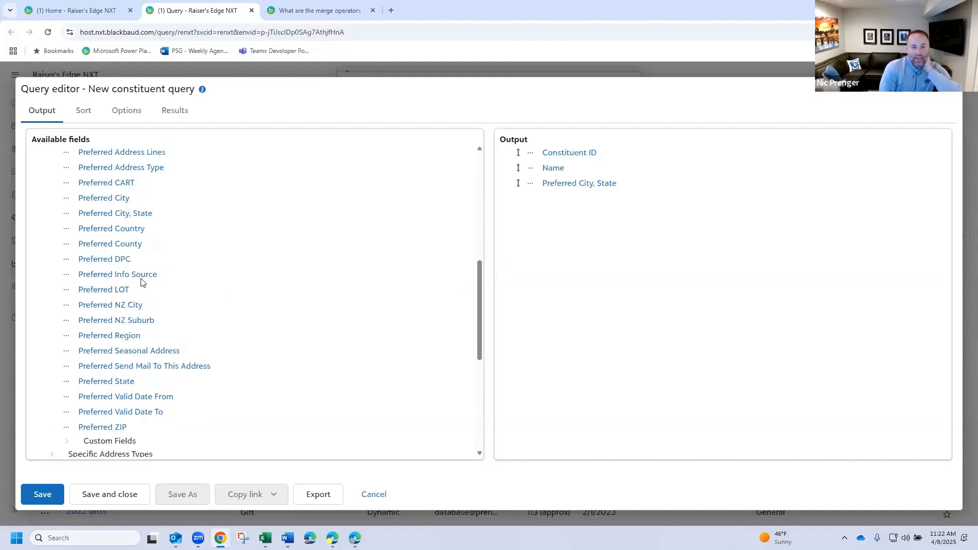
click(51, 322)
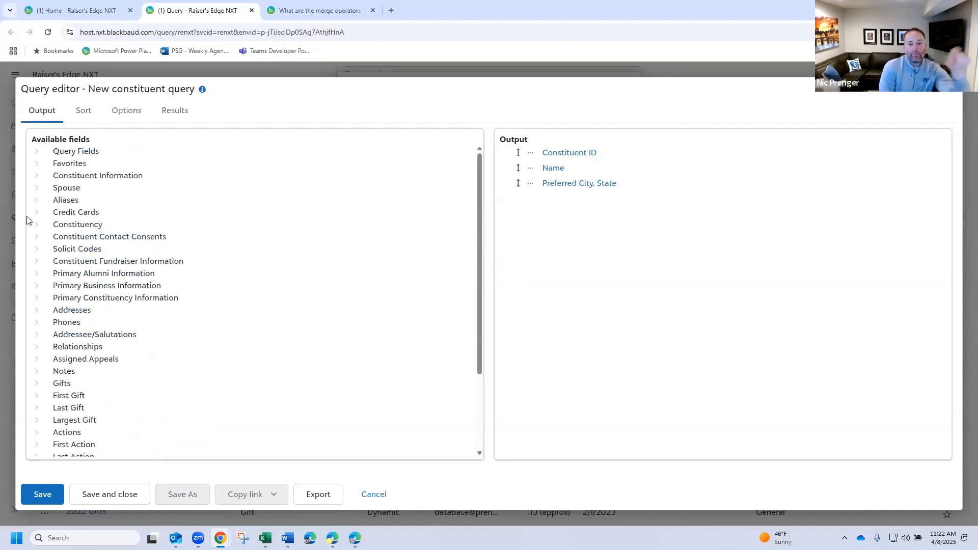
- Add Assigned Fundraiser Name from the Assigned Fundraisers relationship fields to the output
click(36, 262)
click(36, 261)
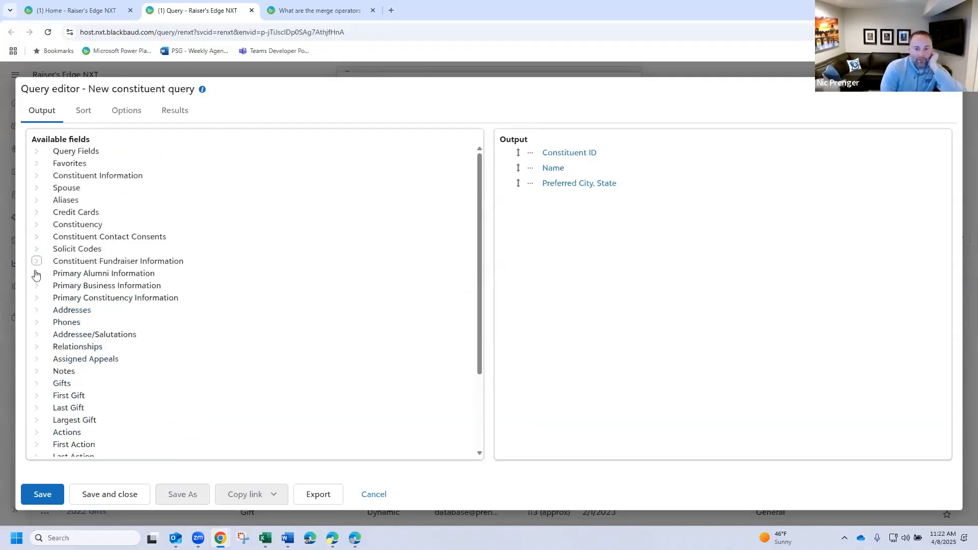
click(36, 347)
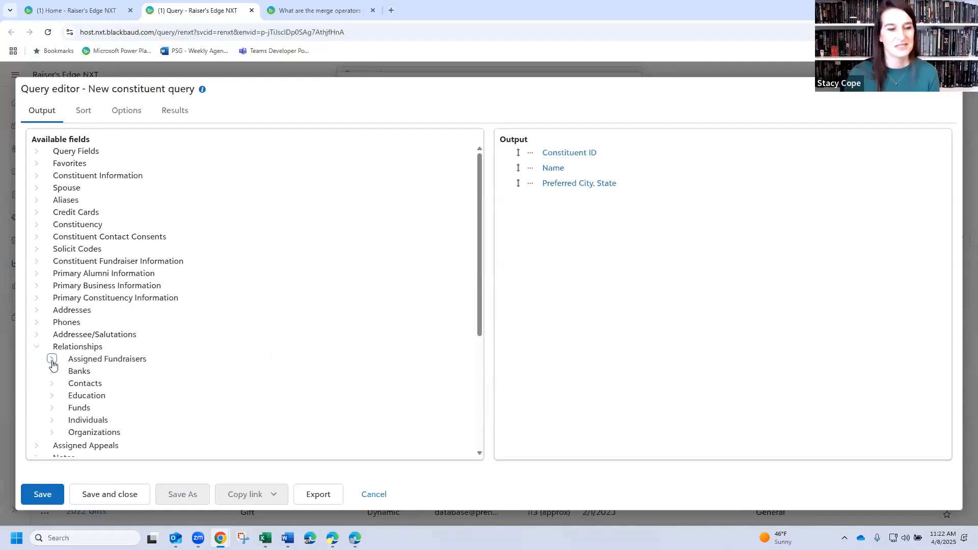
click(52, 359)
scroll(189, 363, down, 2)
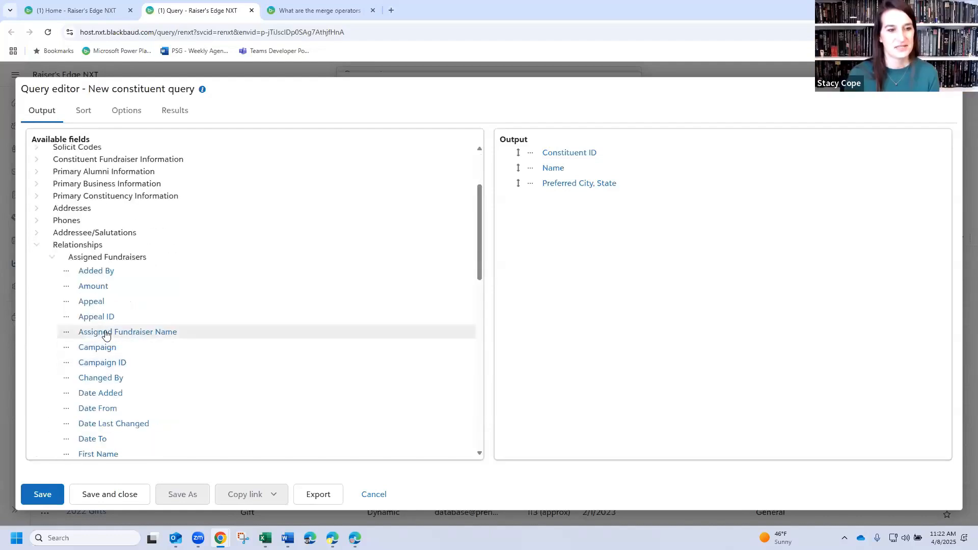
click(136, 338)
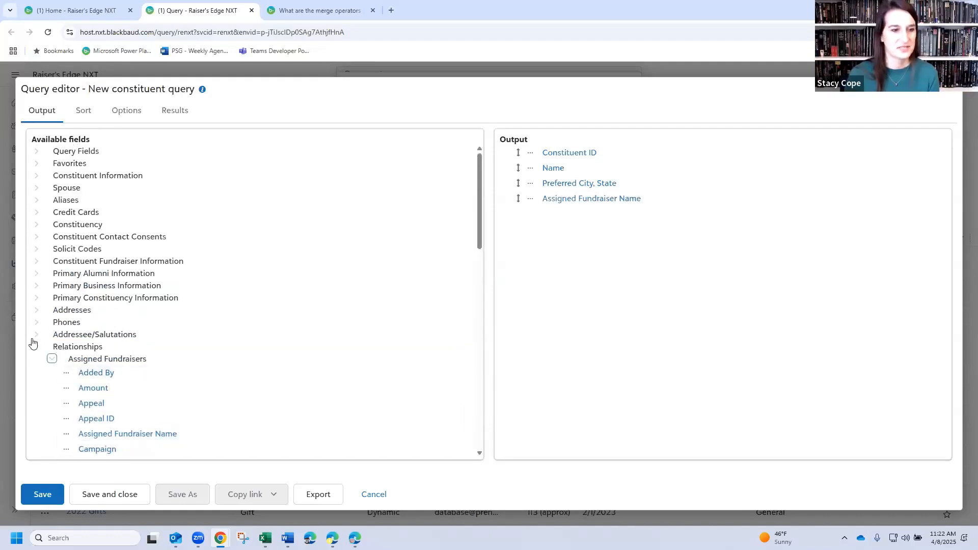
click(36, 347)
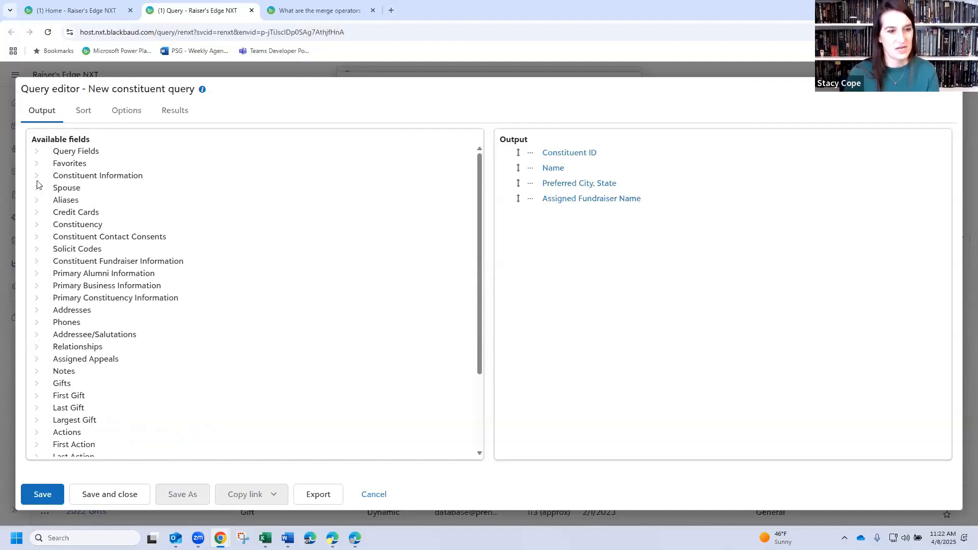
- Add Total Amount of Gifts from the Summary For Gift fields to the output
scroll(79, 351, down, 3)
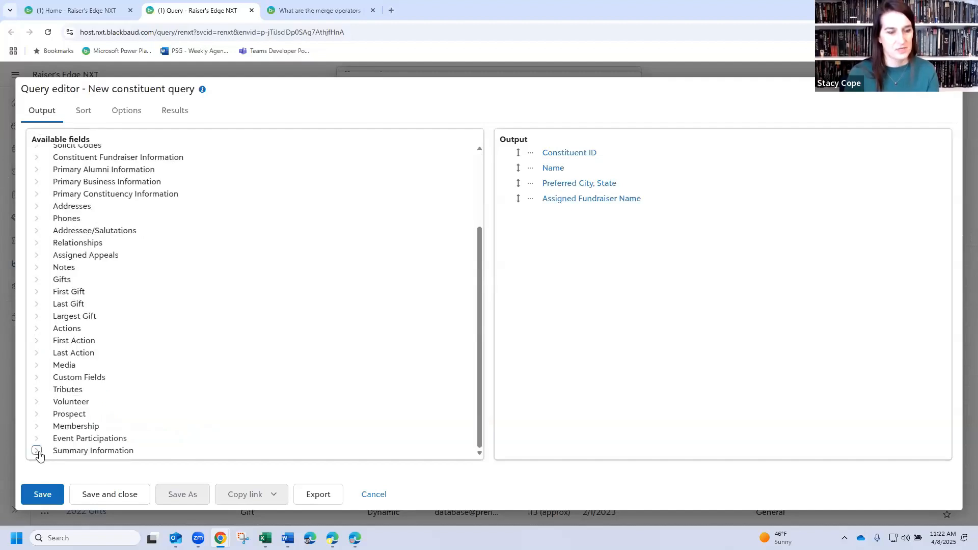
click(37, 451)
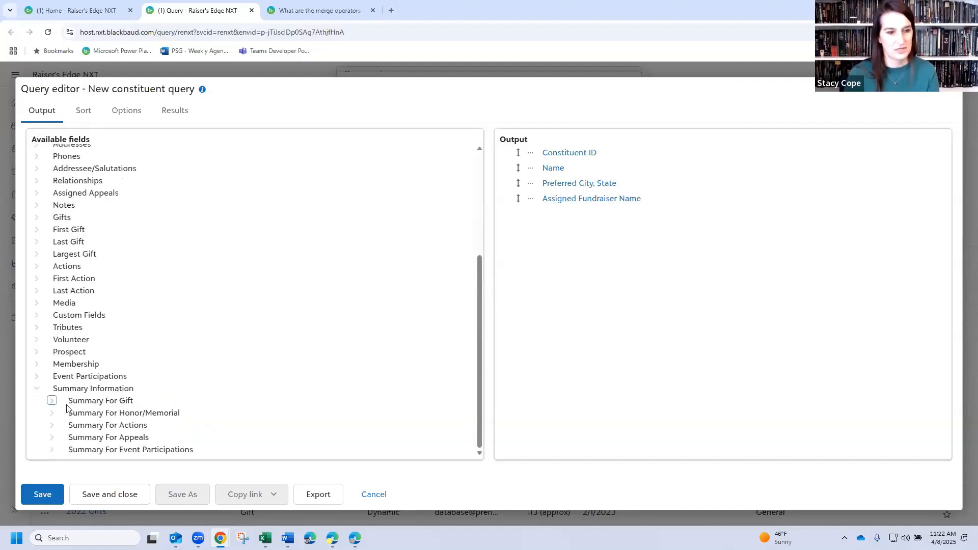
click(52, 400)
scroll(183, 354, down, 2)
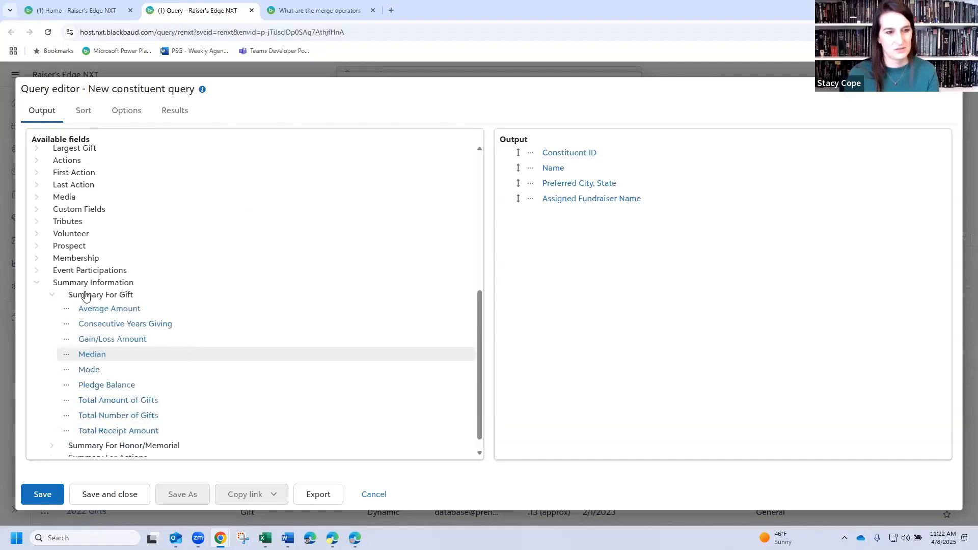
scroll(87, 356, down, 1)
click(125, 367)
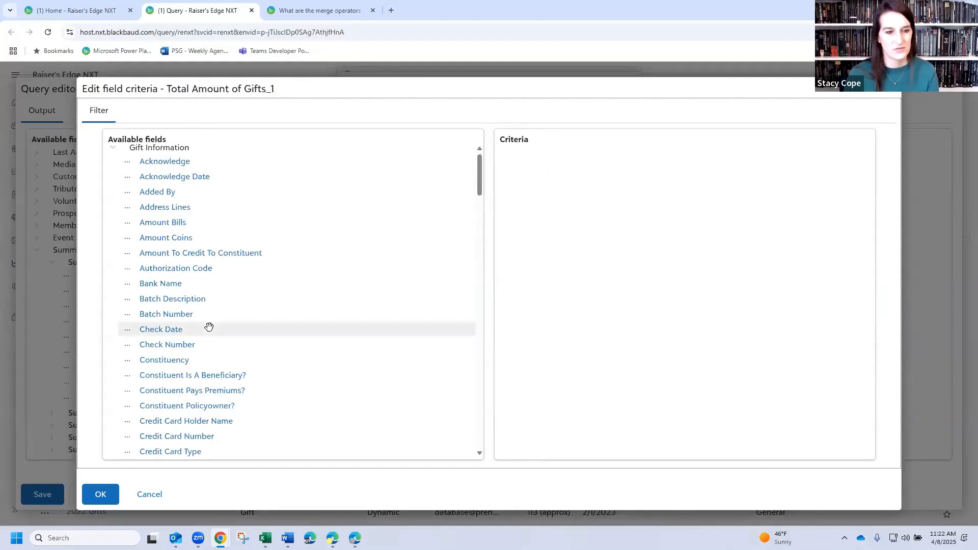
- Filter Total Amount of Gifts by Gift Type with the One of operator and show all selectable gift types
scroll(207, 327, down, 10)
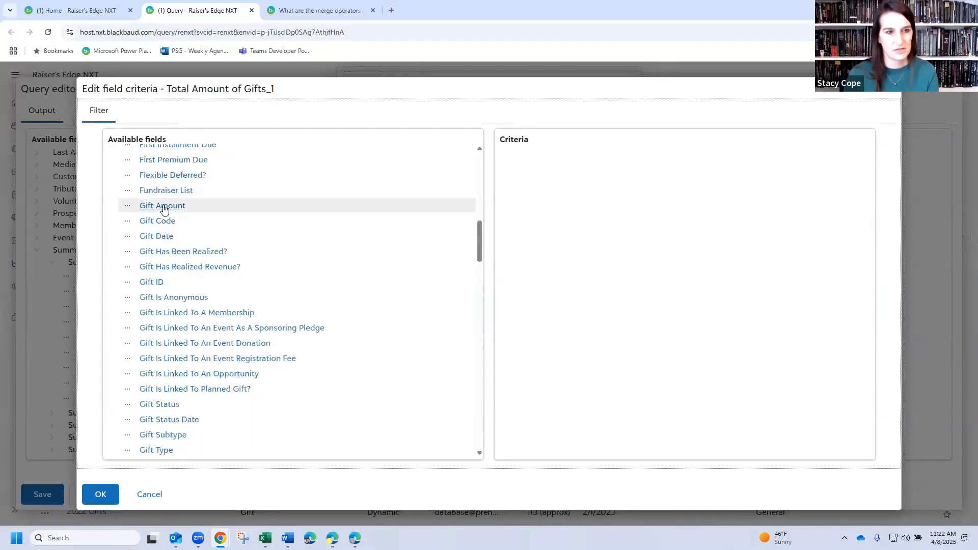
scroll(160, 349, down, 2)
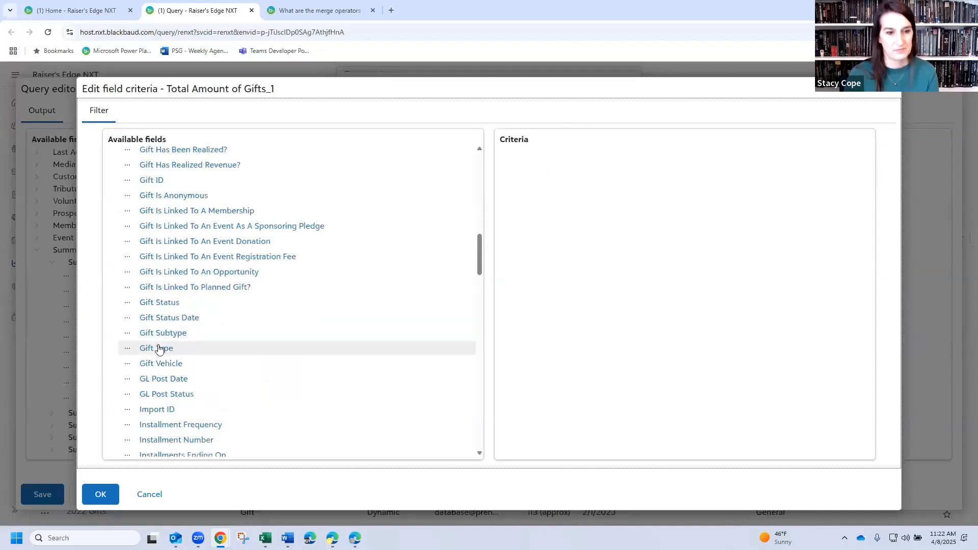
click(156, 348)
click(377, 128)
click(364, 176)
click(381, 164)
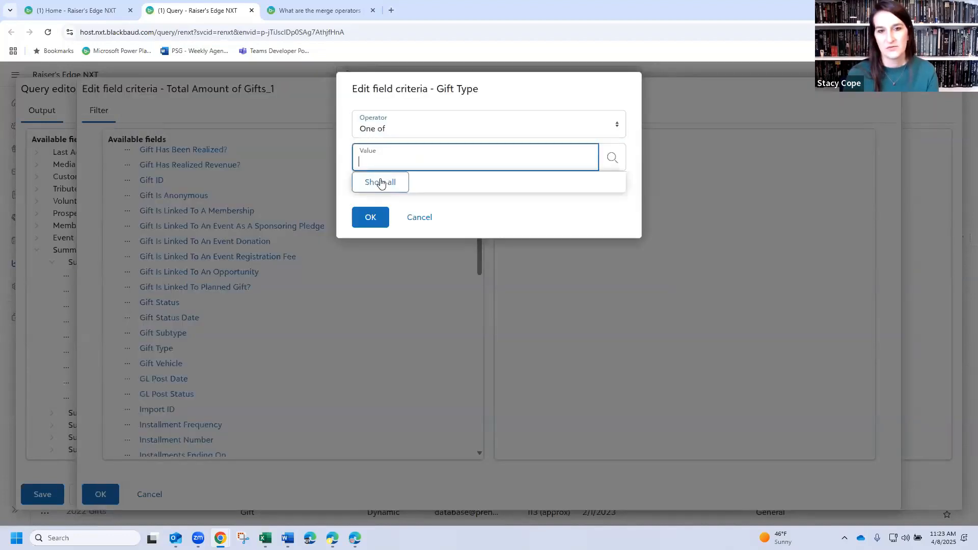
click(380, 182)
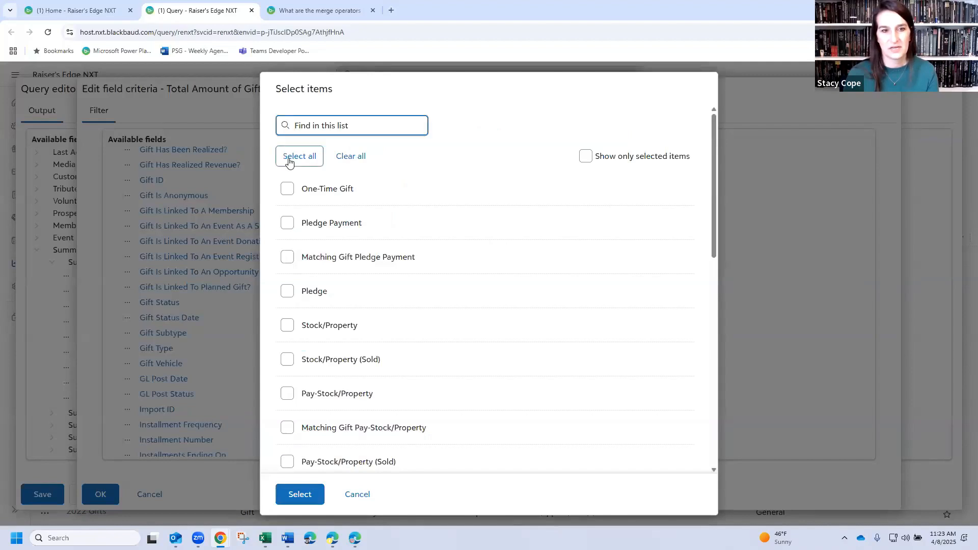
- Select every gift type except those matching "pay" and apply the filter to Total Amount of Gifts
click(321, 162)
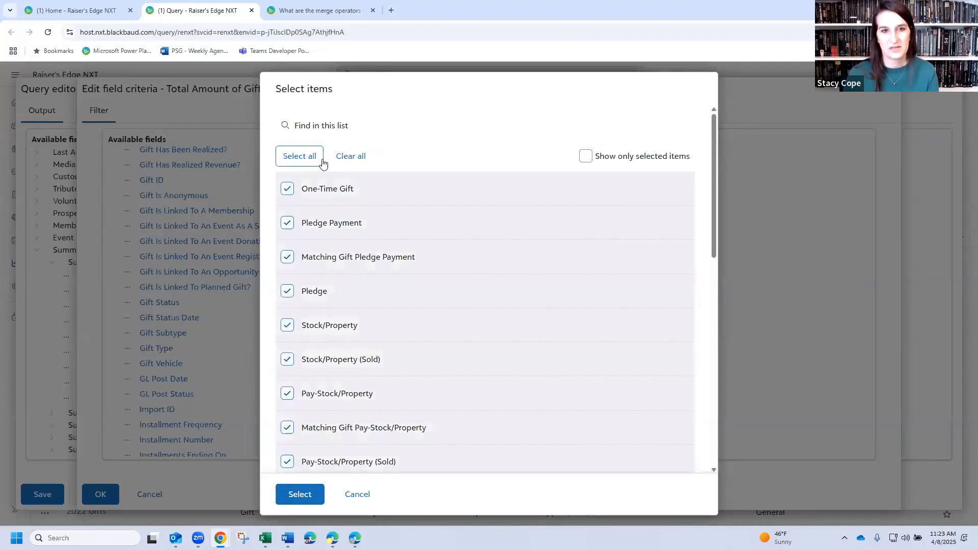
key(shift+Tab)
text(pa)
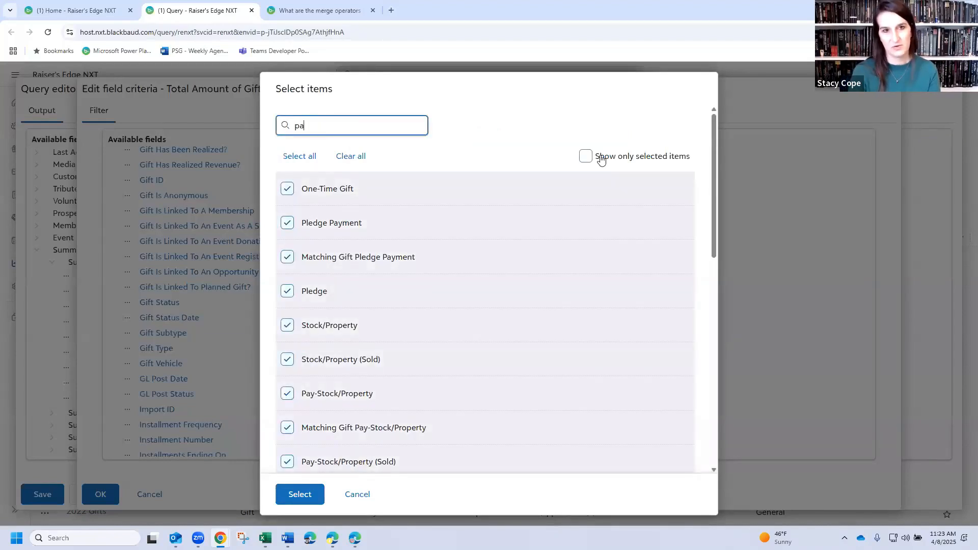
key(ctrl+a)
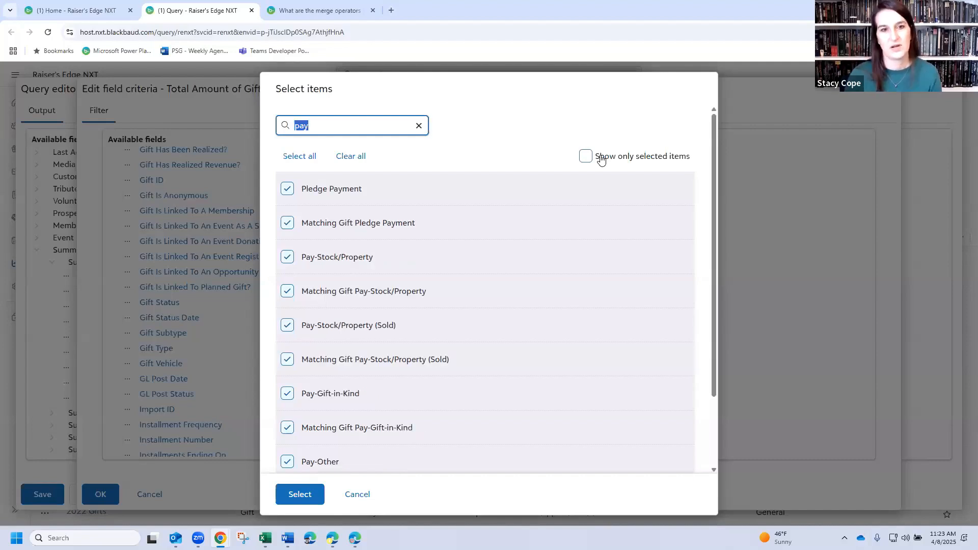
click(356, 158)
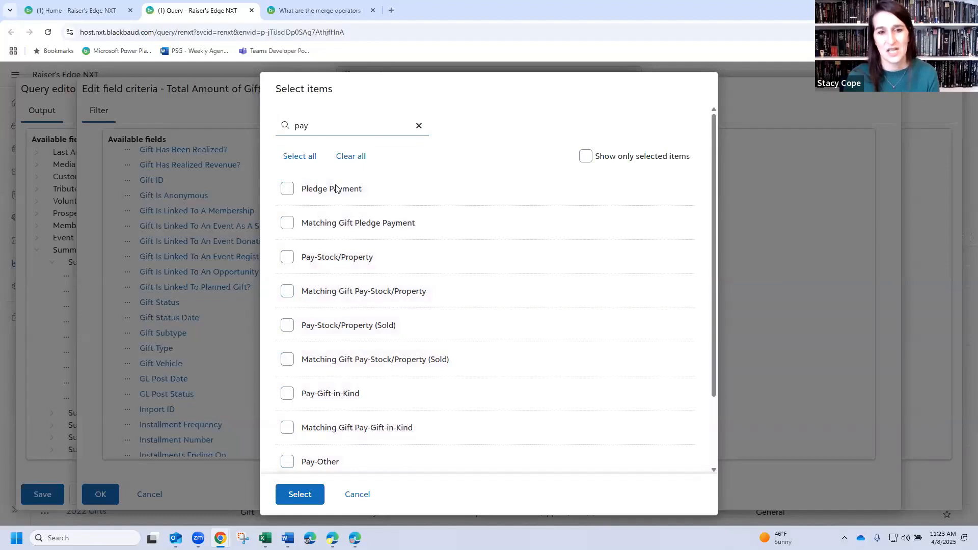
click(419, 125)
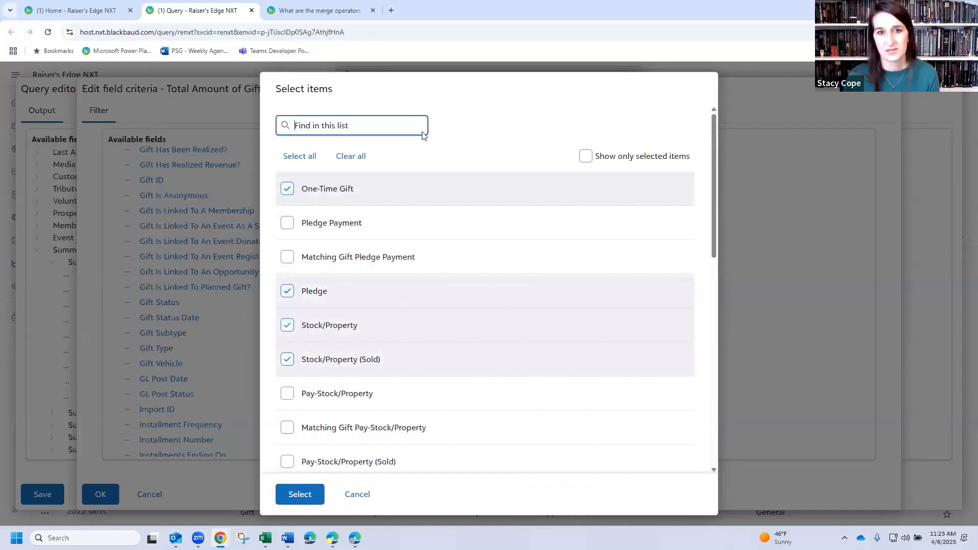
scroll(382, 237, down, 10)
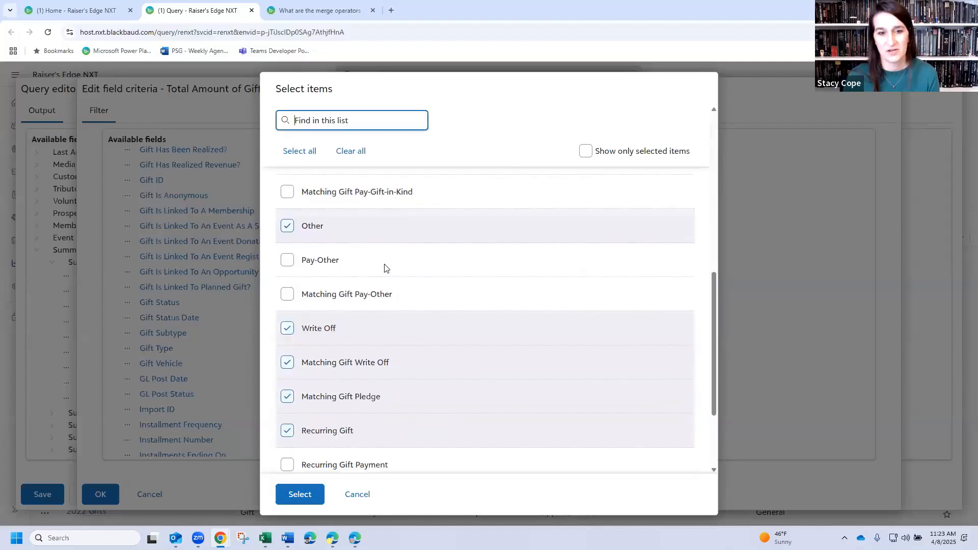
scroll(382, 336, up, 10)
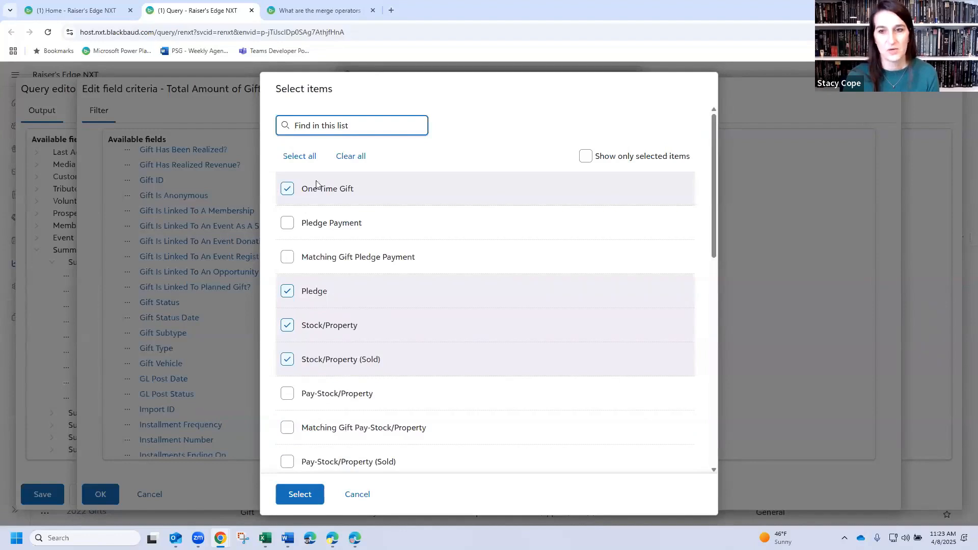
click(299, 493)
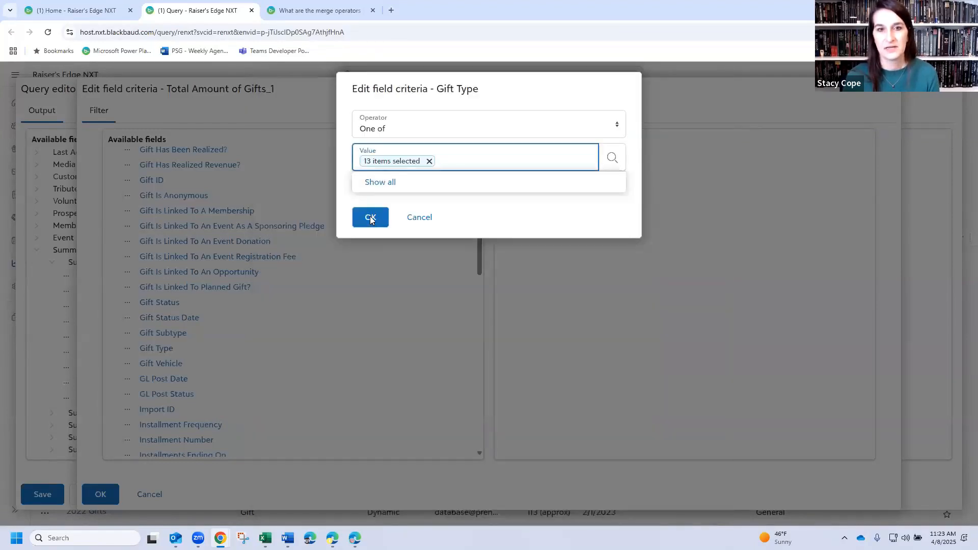
click(371, 218)
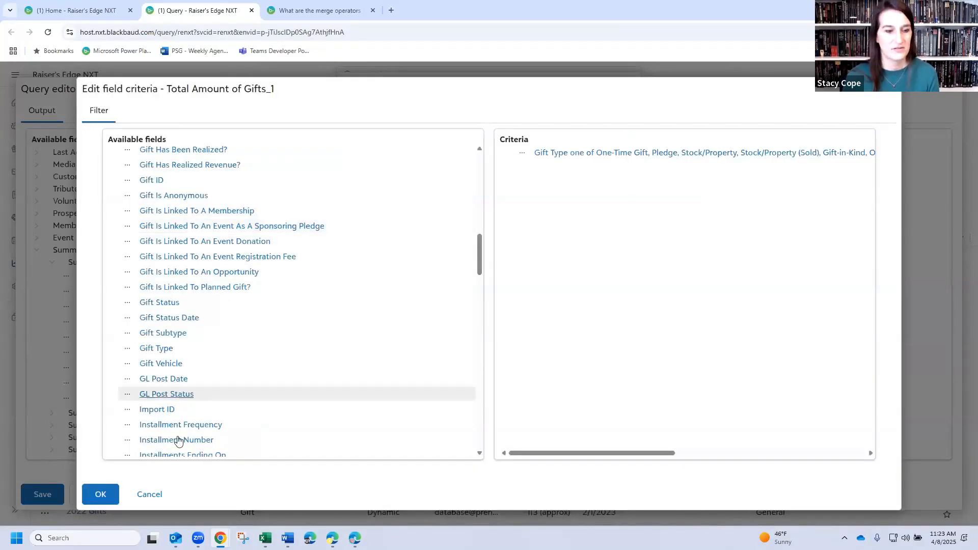
click(100, 493)
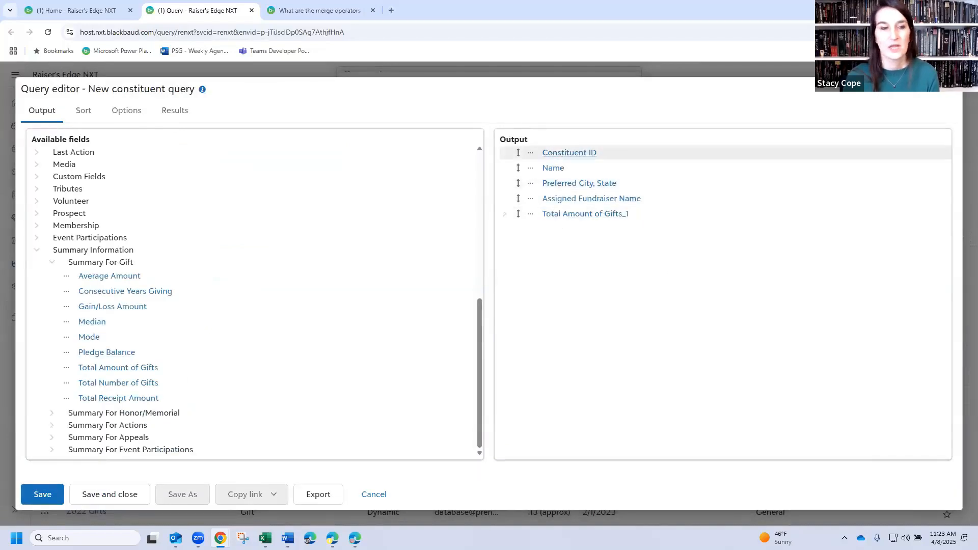
- Change the column heading of the Total Amount of Gifts output field to "Lifetime pledges/cash"
click(559, 216)
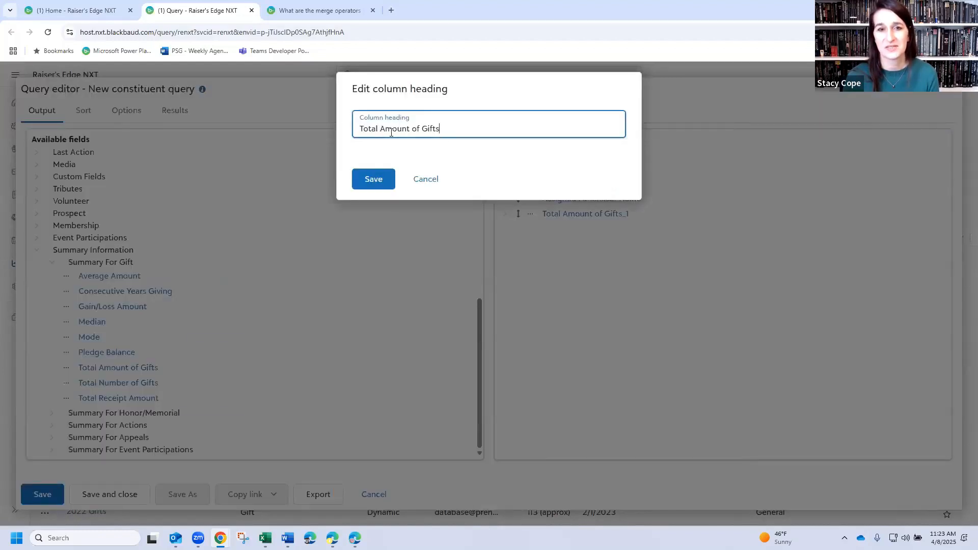
drag(443, 130, 160, 99)
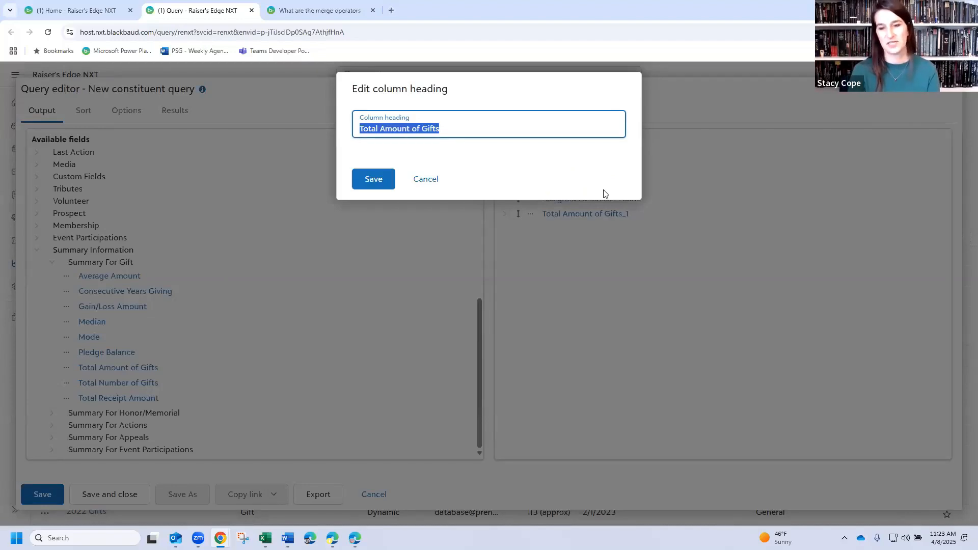
text(Lifet)
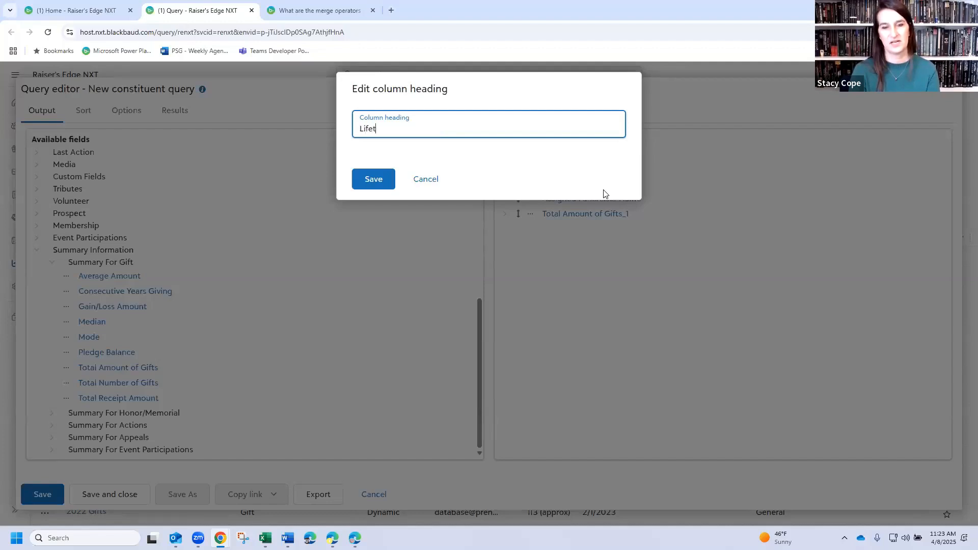
text(ime pledges)
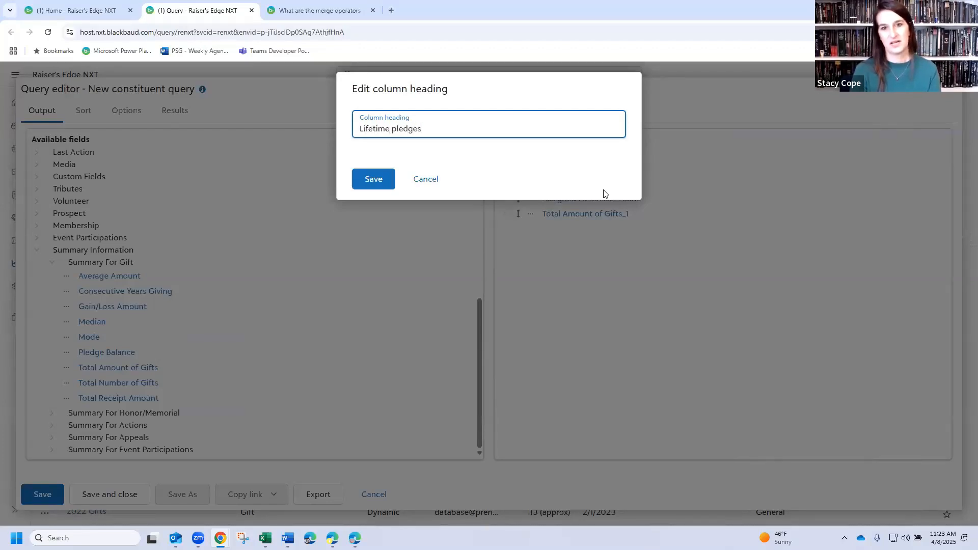
text(/cash)
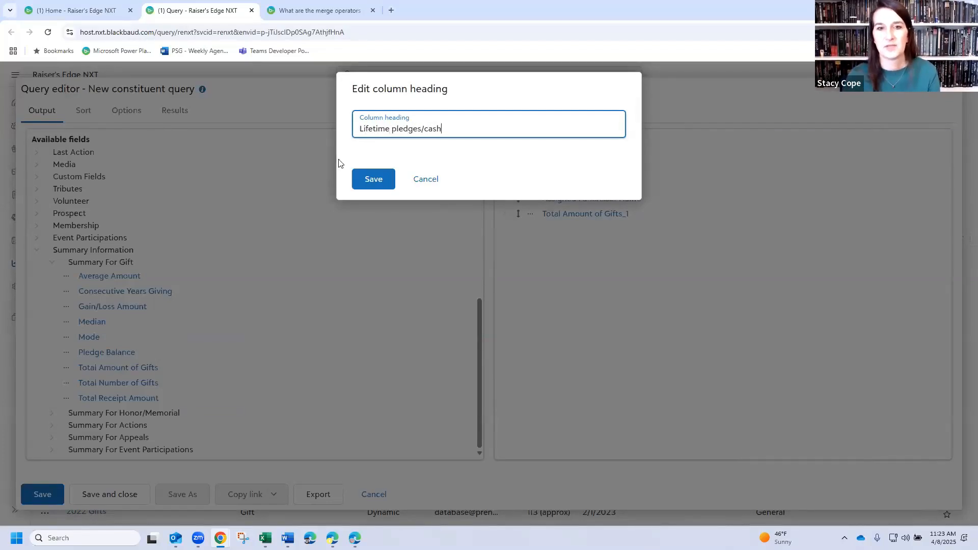
key(Return)
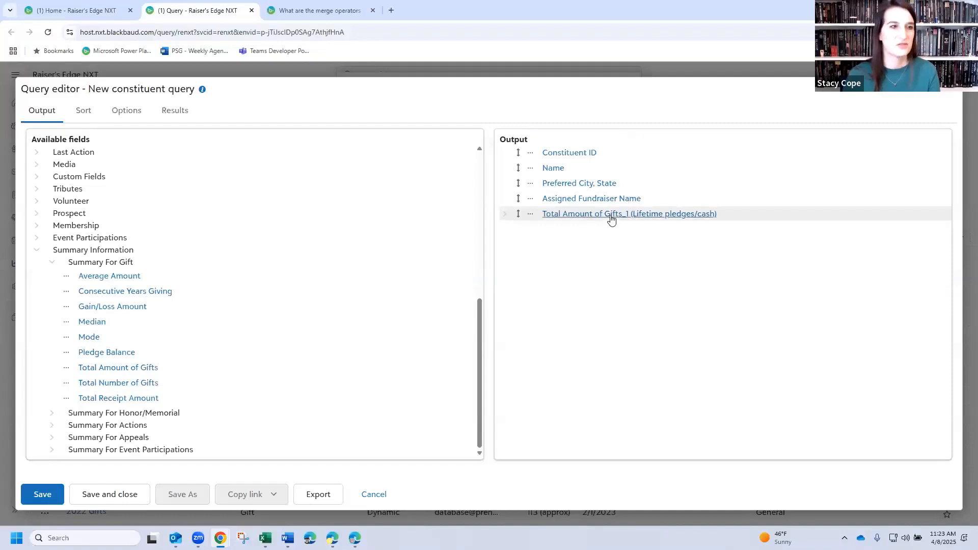
- Sort the merged query by the Preferred City, State query field in ascending order
click(97, 112)
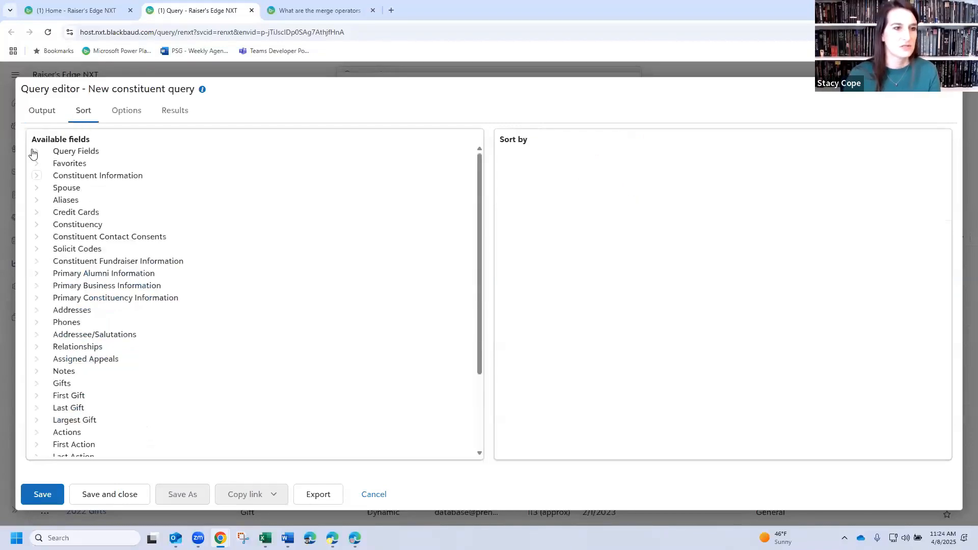
click(36, 151)
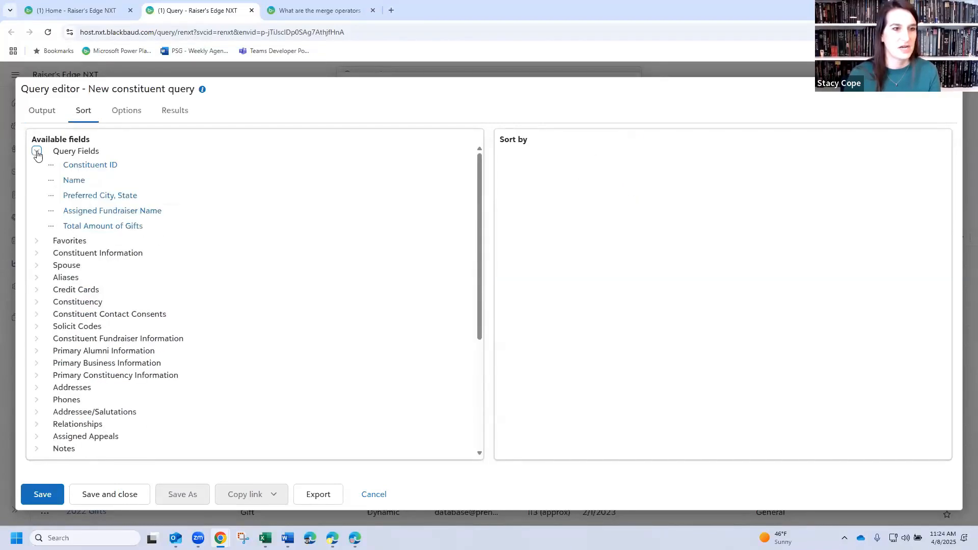
double_click(79, 196)
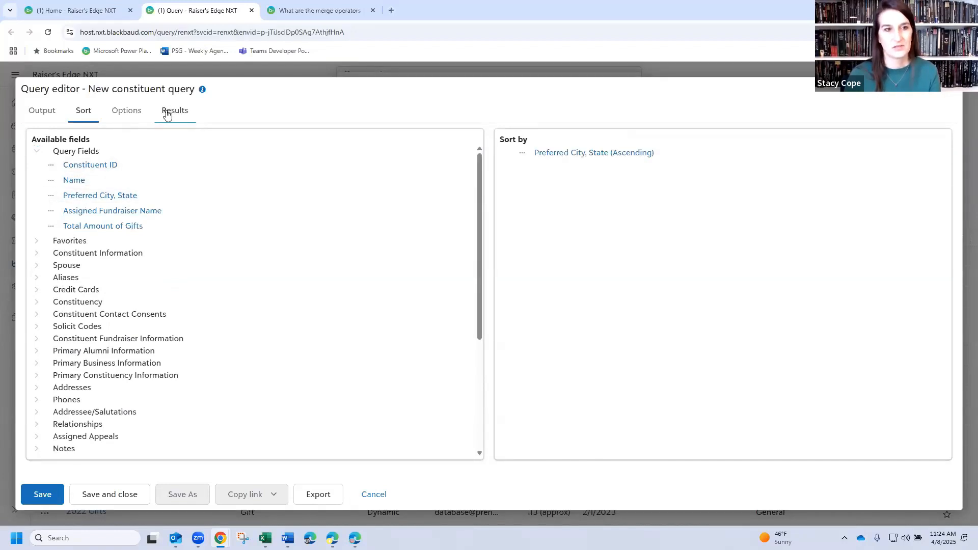
- Save the merged static query as "Merged - recent donors from Nebraska - webinar" in the Important Queries category
click(166, 113)
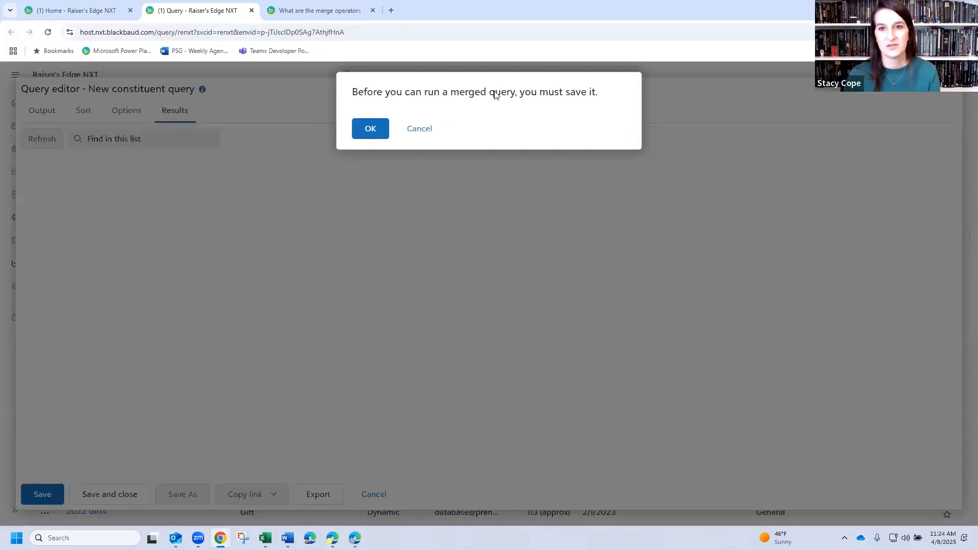
click(368, 130)
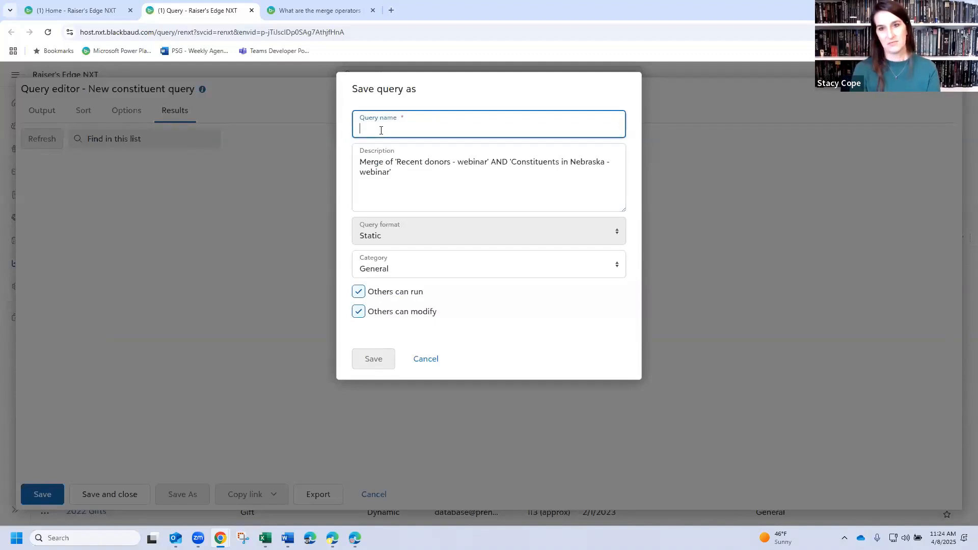
text(Merged -)
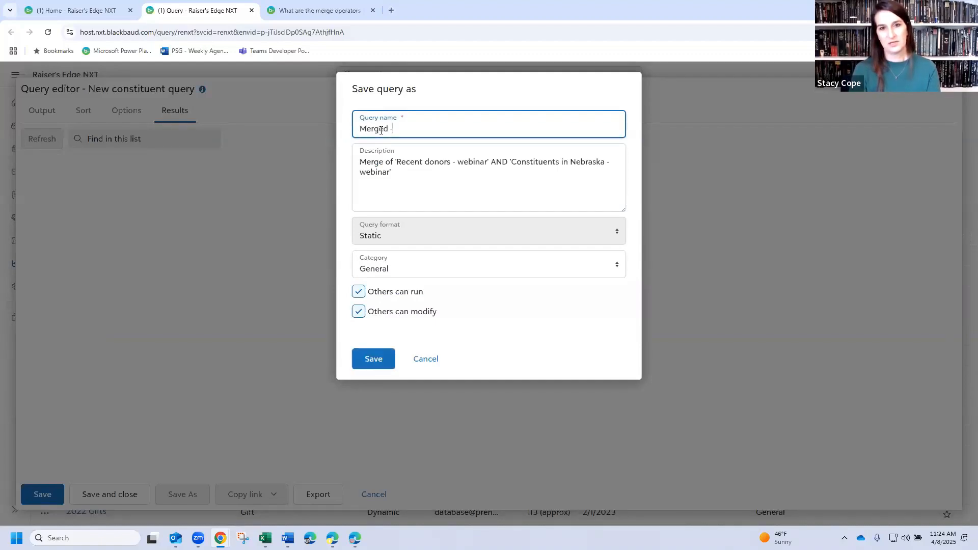
text( recent donors from)
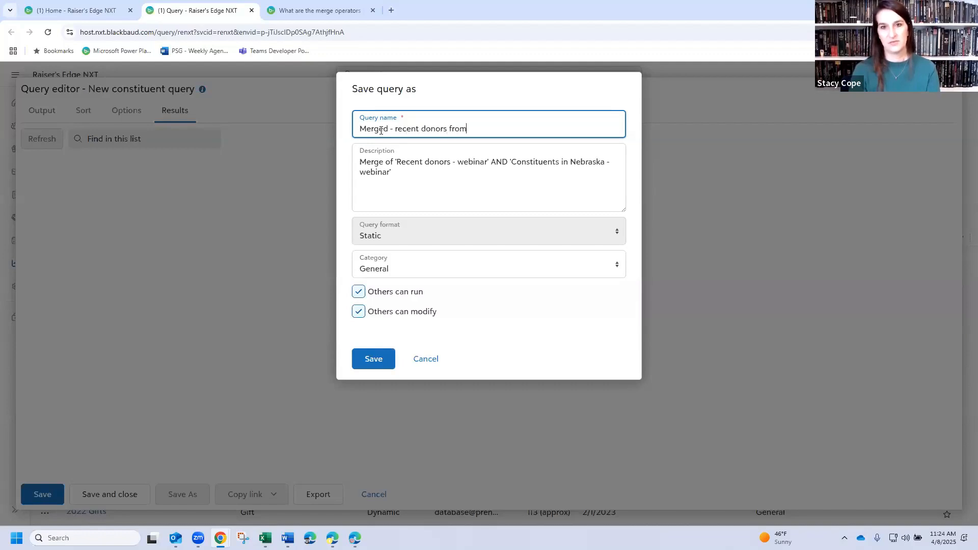
text( Nebraska - webinar)
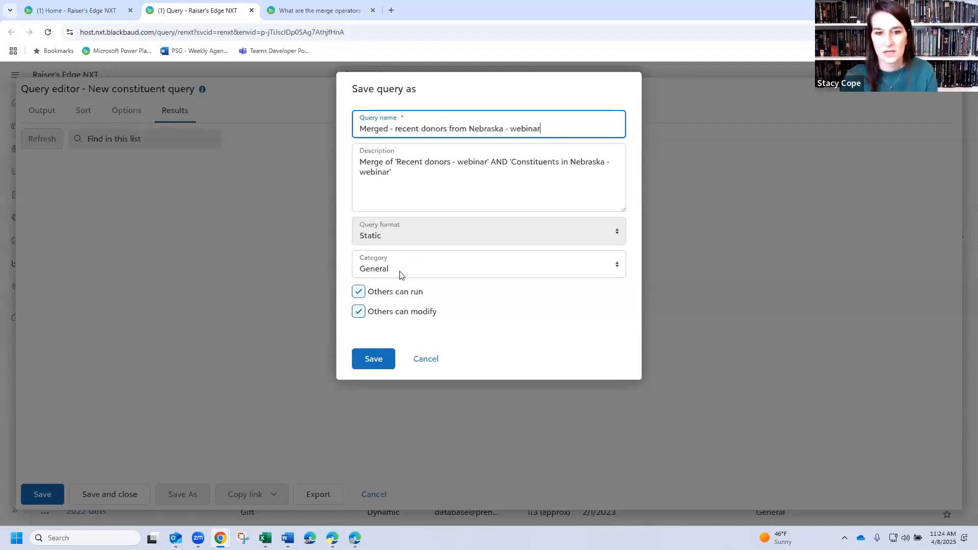
click(399, 271)
click(376, 372)
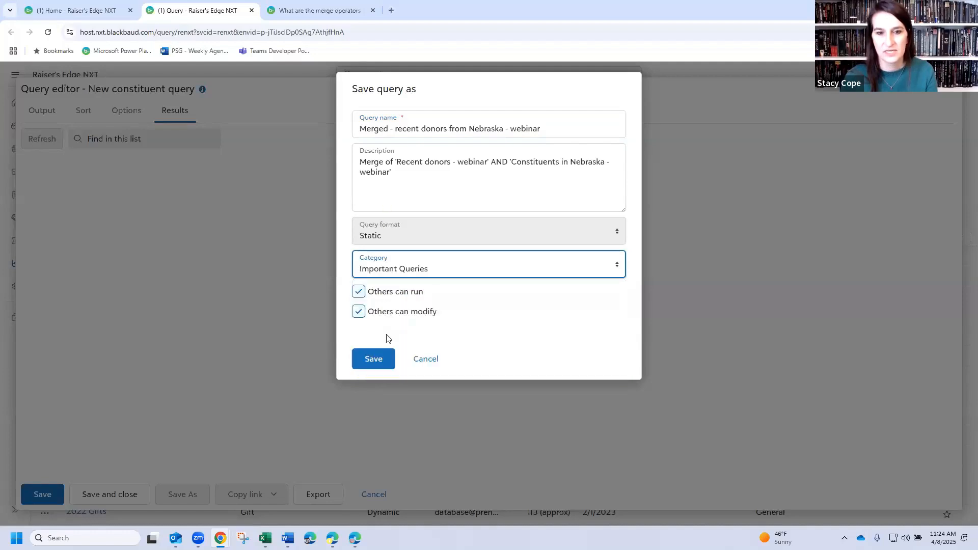
click(382, 360)
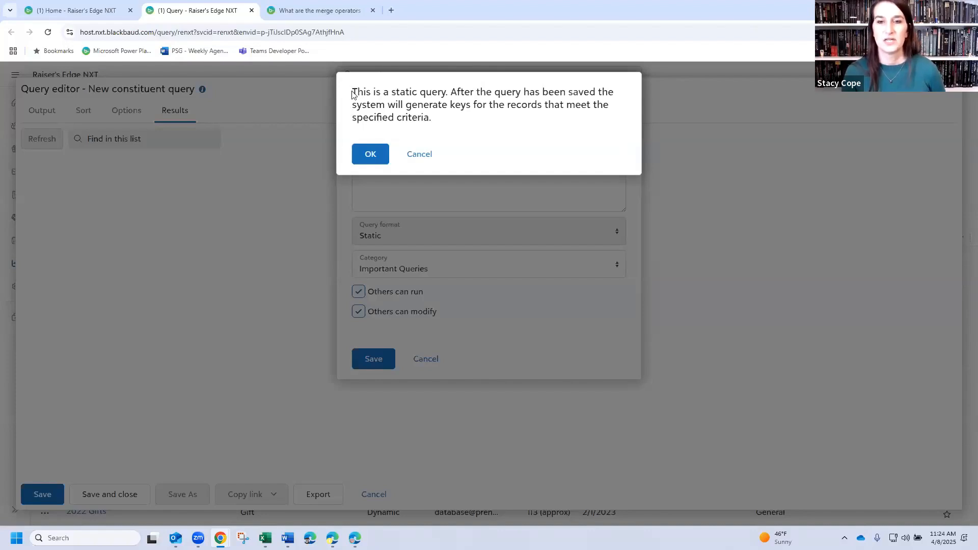
click(373, 153)
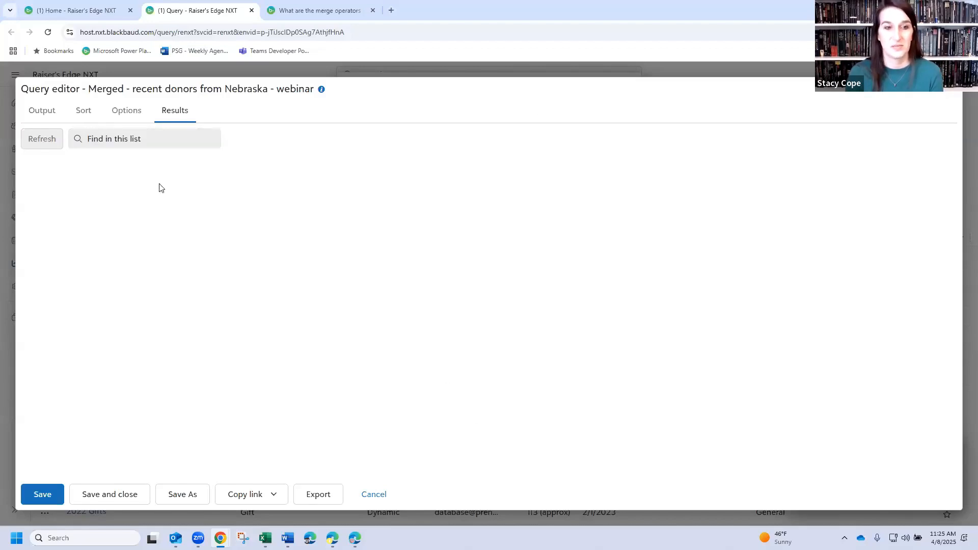
- Save and close the merged query, and reopen it from the list of recent queries only to view its results
click(145, 407)
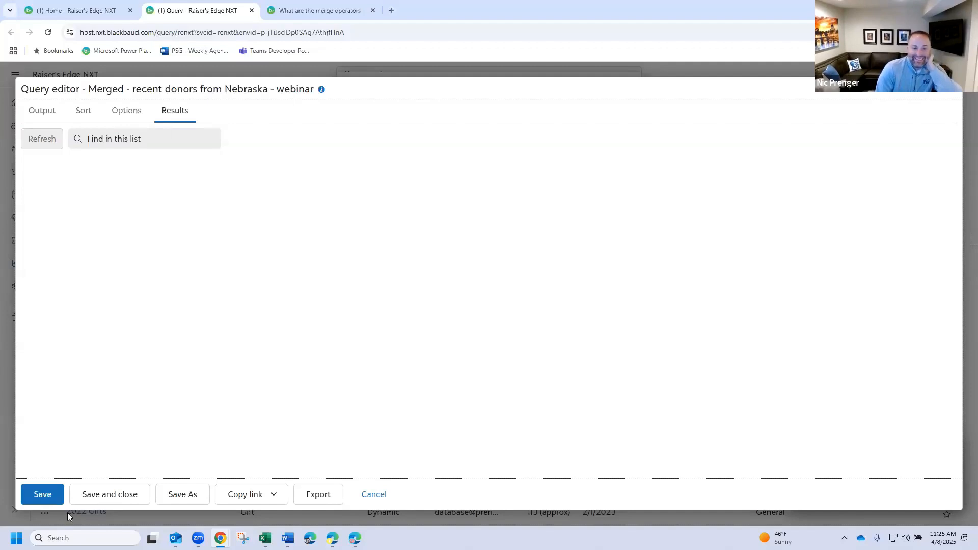
click(122, 497)
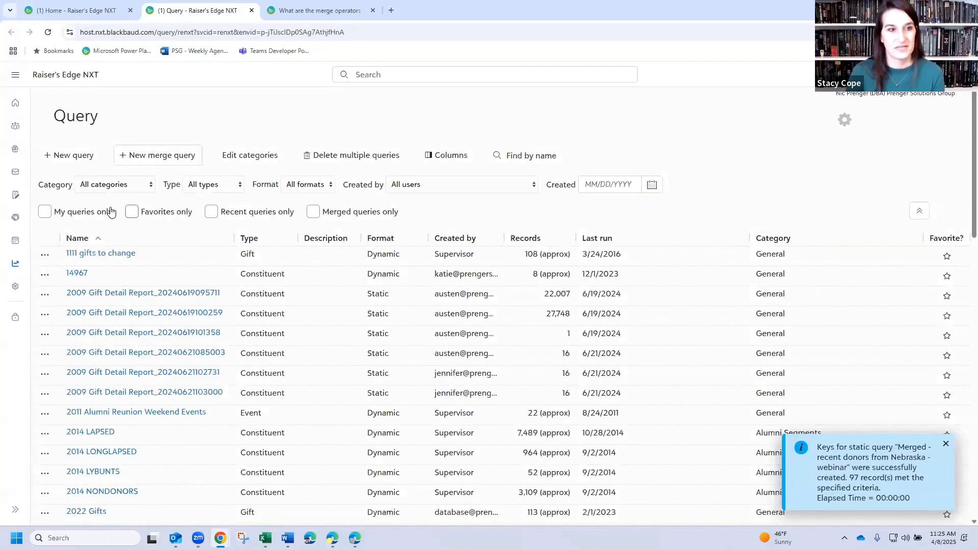
click(211, 212)
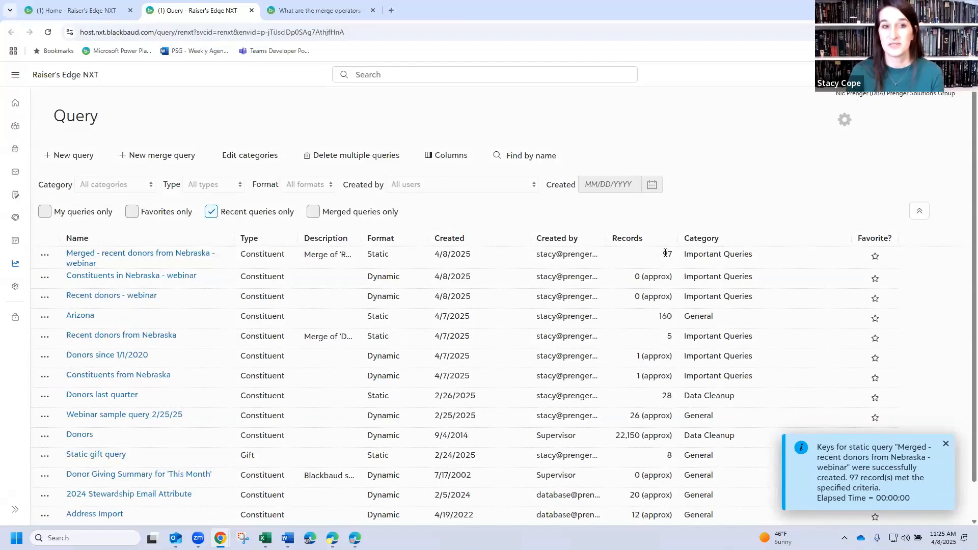
click(128, 255)
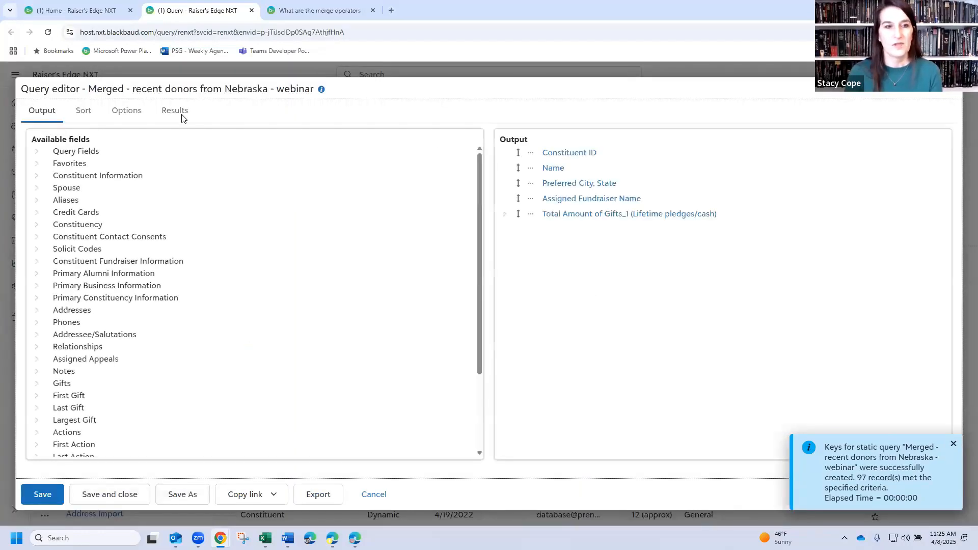
click(181, 115)
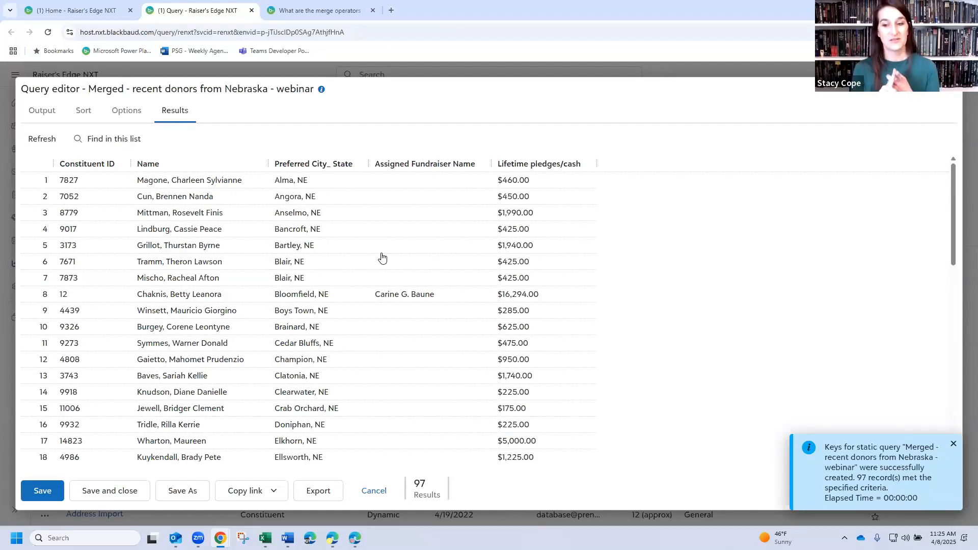
- Switch the Preferred City, State sort to descending, return it to ascending, and rerun the merged query
click(83, 111)
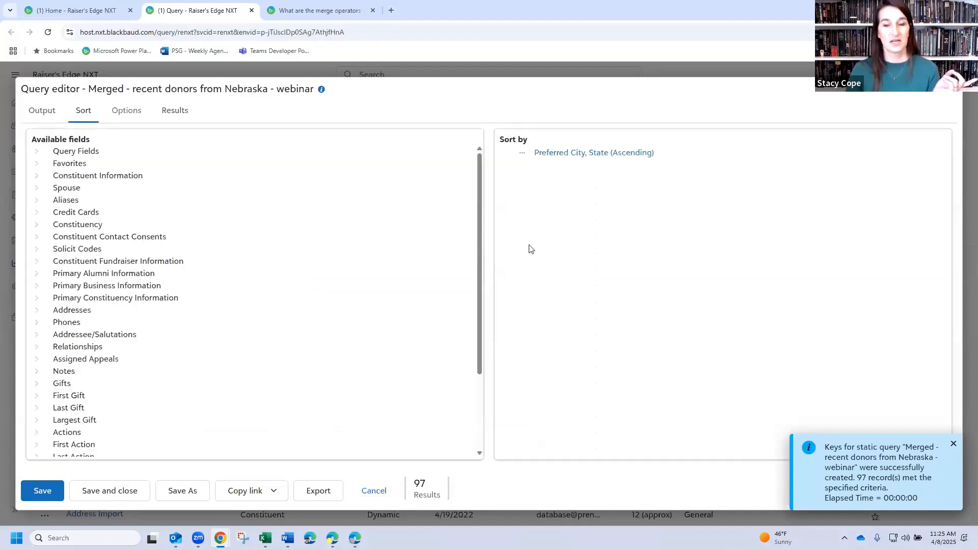
click(521, 155)
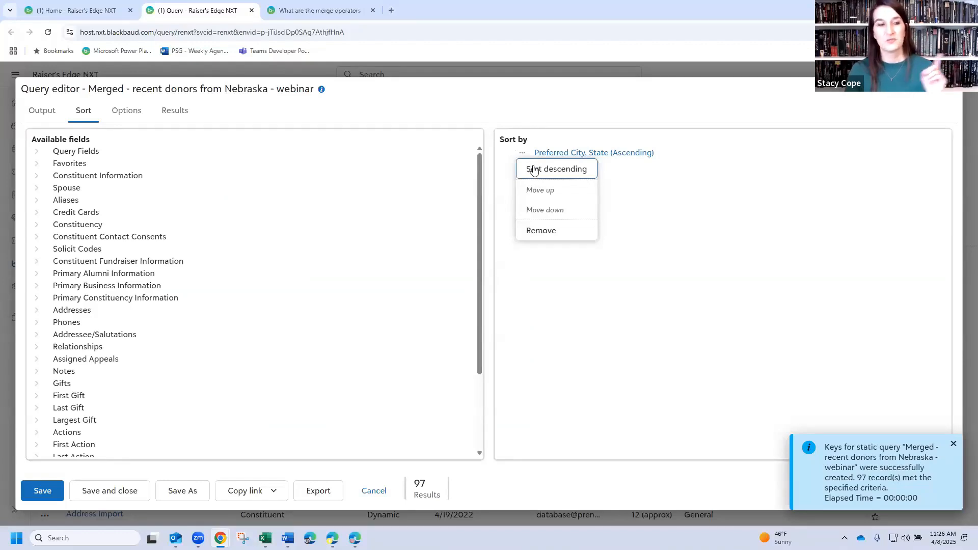
click(533, 170)
click(522, 154)
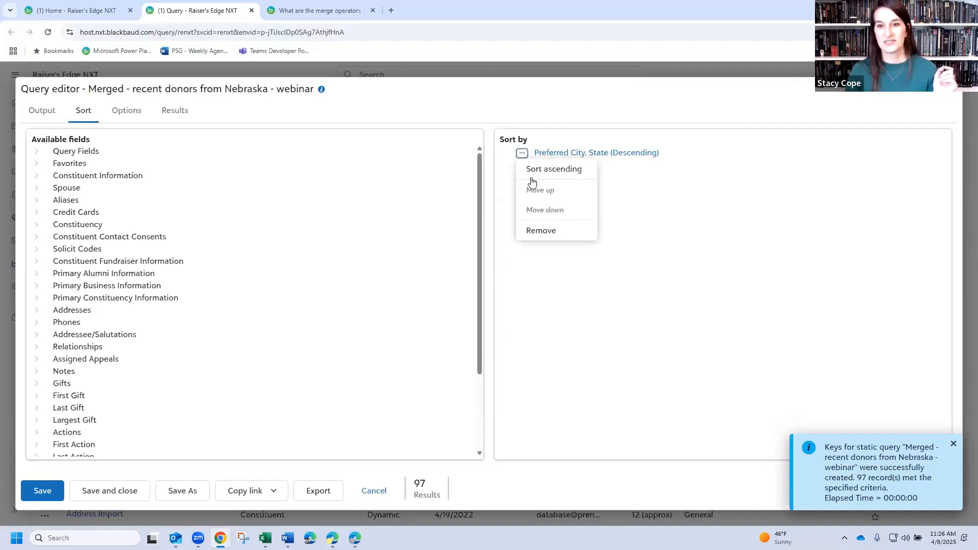
click(175, 111)
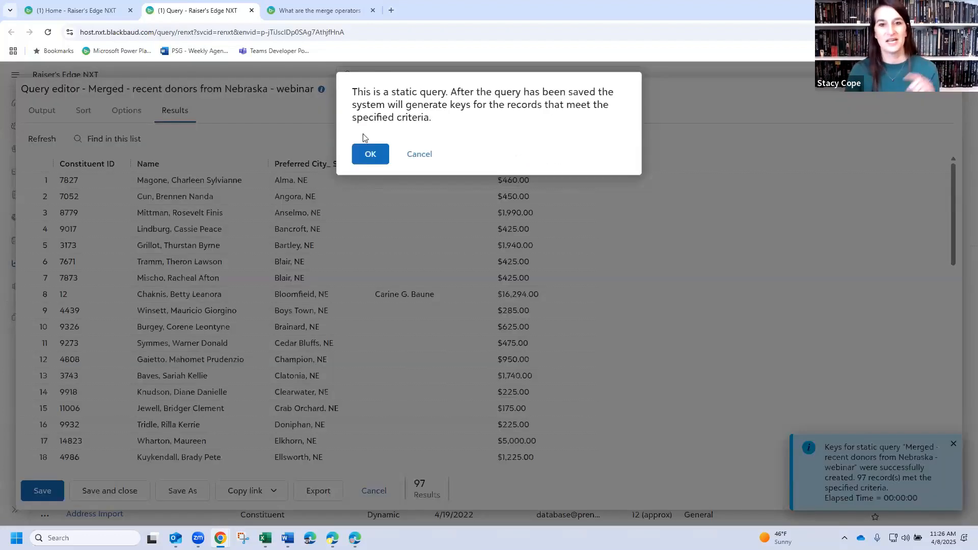
click(369, 153)
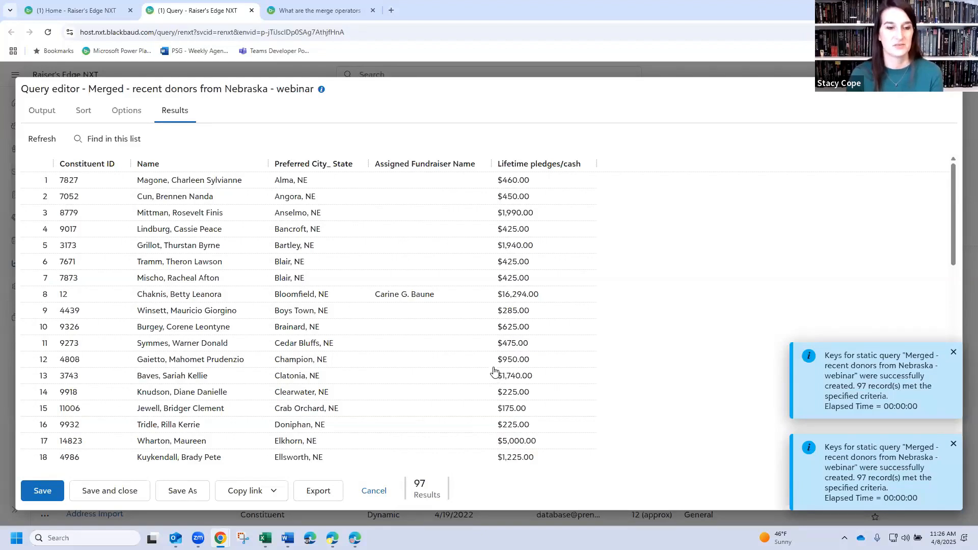
- Back out of saving the merged query and close its editor without saving
click(122, 493)
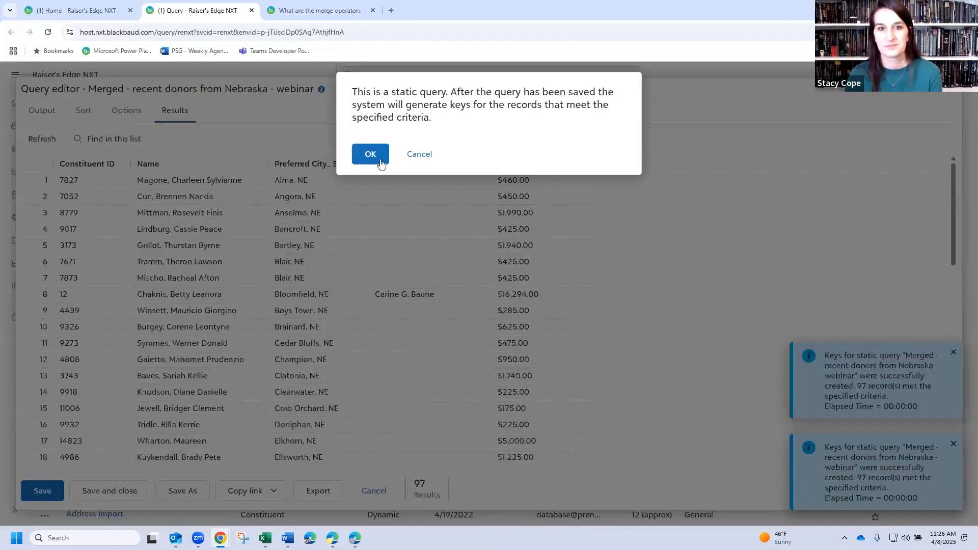
click(426, 155)
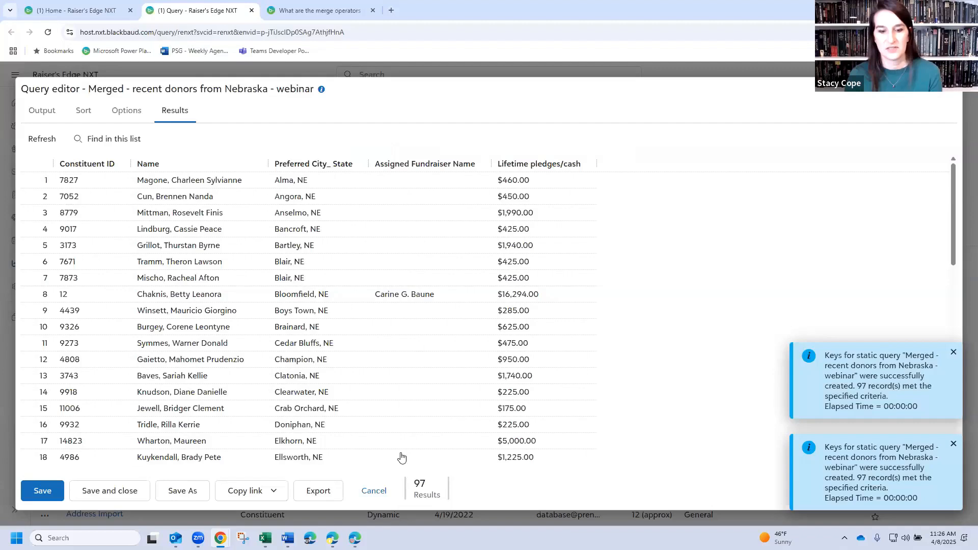
click(381, 492)
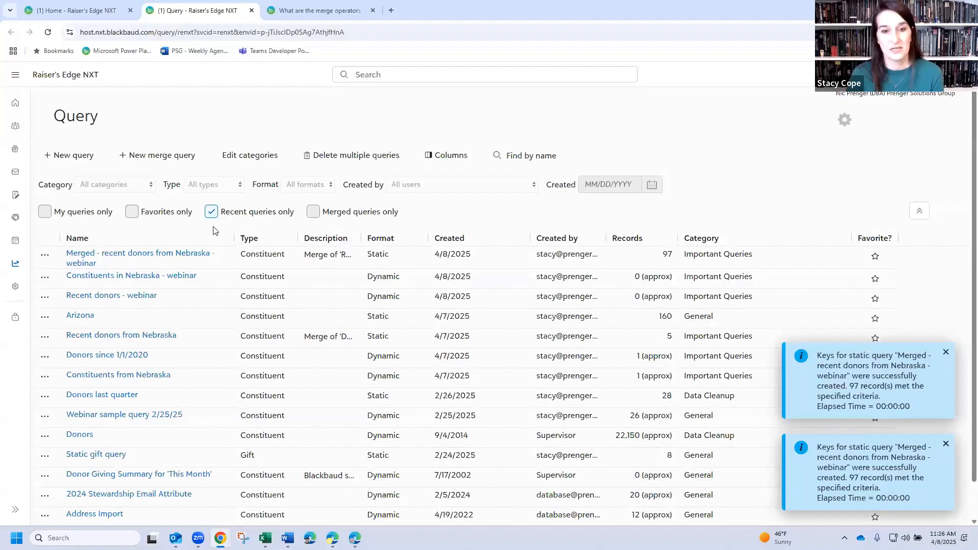
- Set the Gift Date criterion of "Recent donors - webinar" to greater than or equal to 01/01/2022, and save and close the query
click(113, 301)
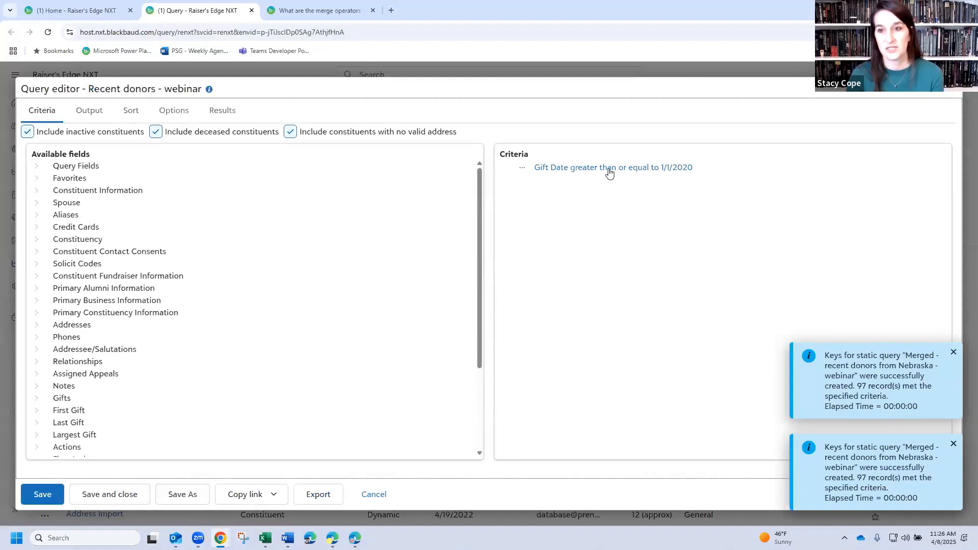
click(609, 170)
drag(402, 196, 398, 197)
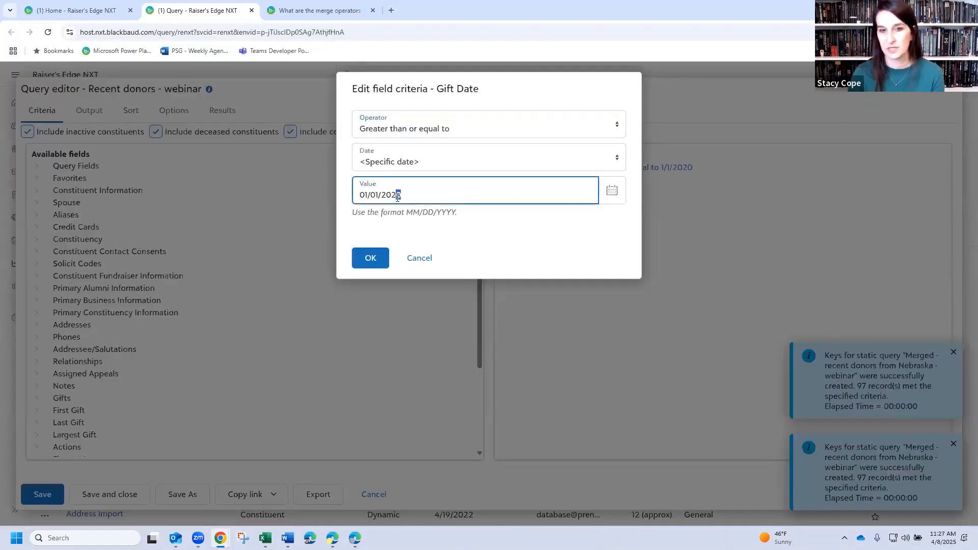
text(2)
click(369, 259)
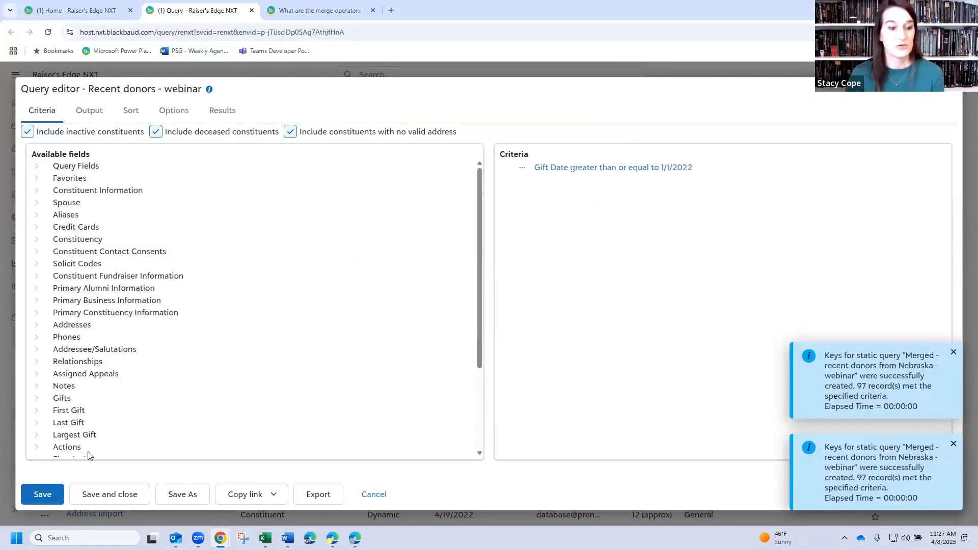
click(97, 497)
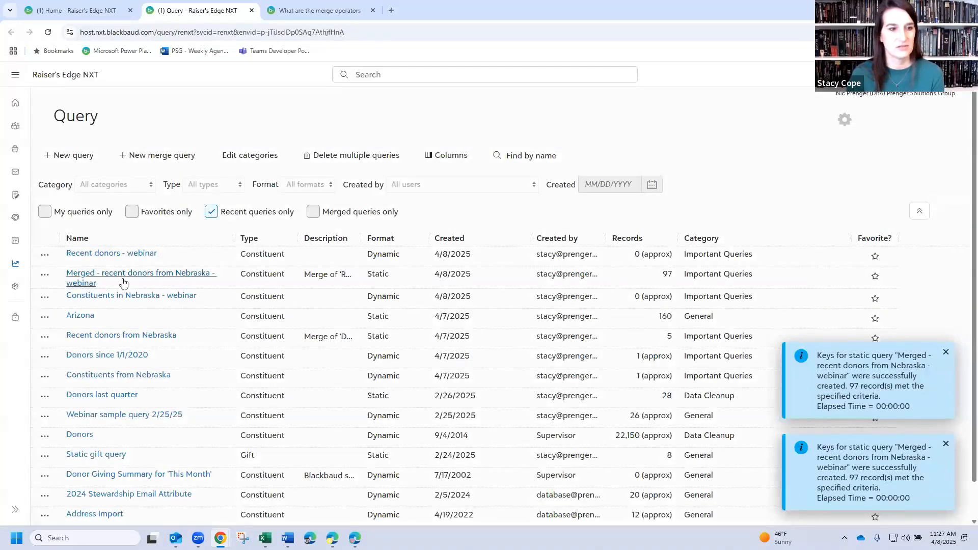
- Open "Merged - recent donors from Nebraska - webinar" and examine its results against the revised source query
click(119, 277)
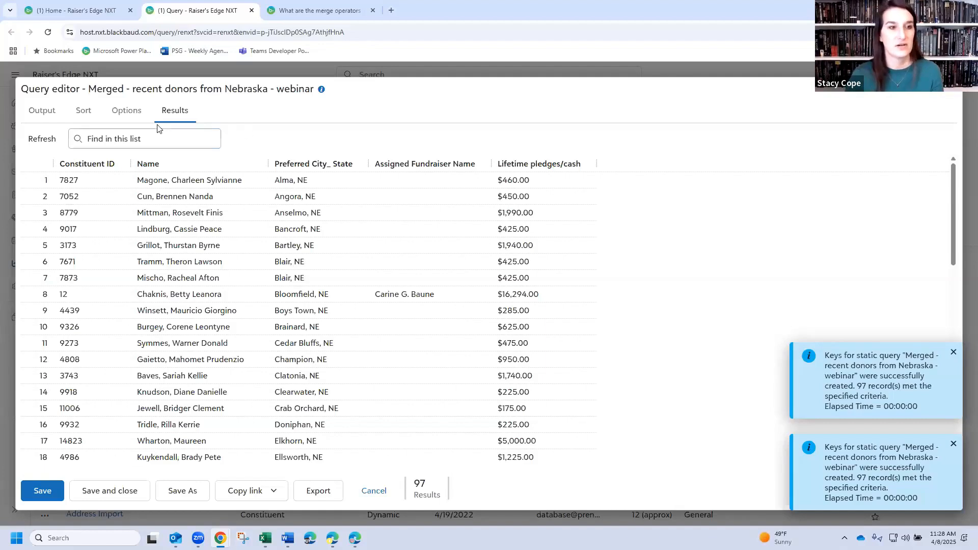
- Toggle the Preferred City, State sort to descending and back to ascending, and rerun the merged query to regenerate its static keys
click(101, 119)
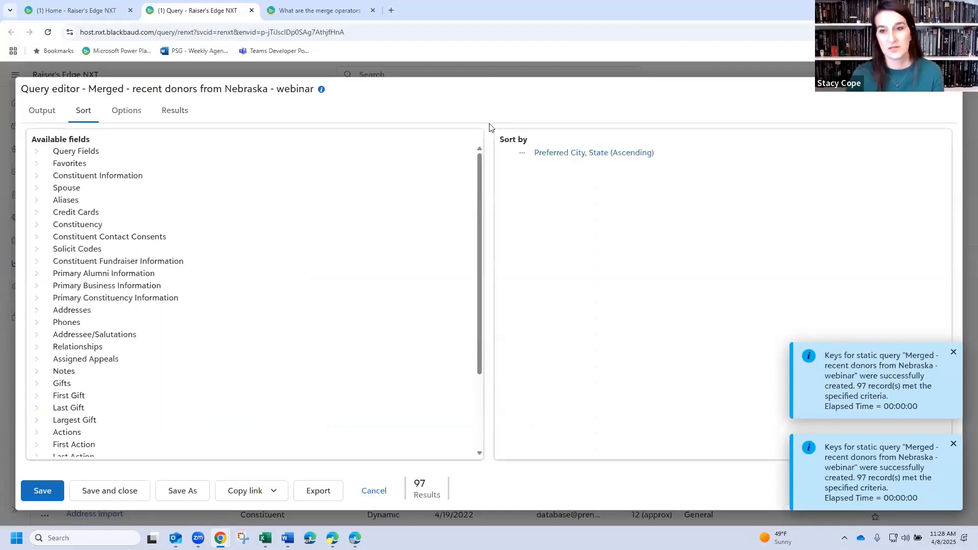
click(520, 153)
click(518, 153)
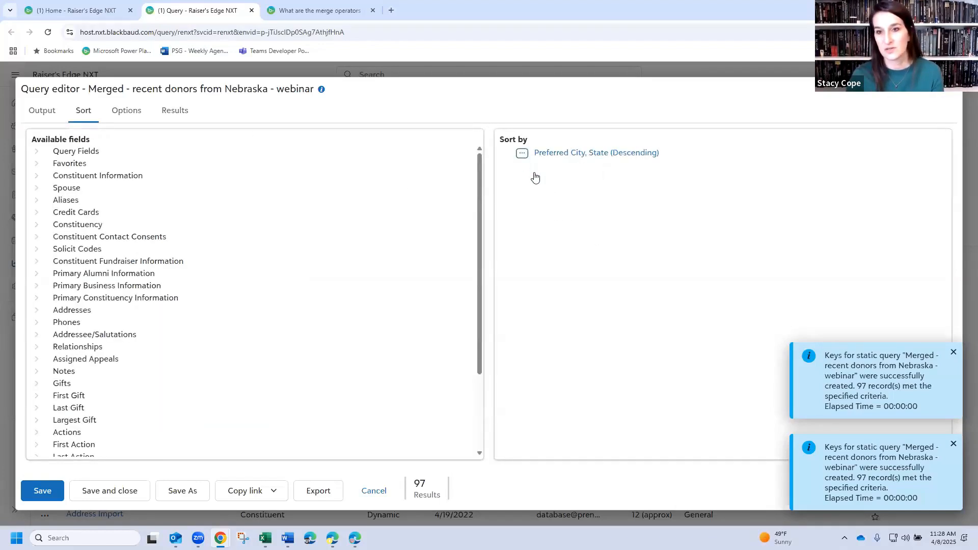
click(178, 115)
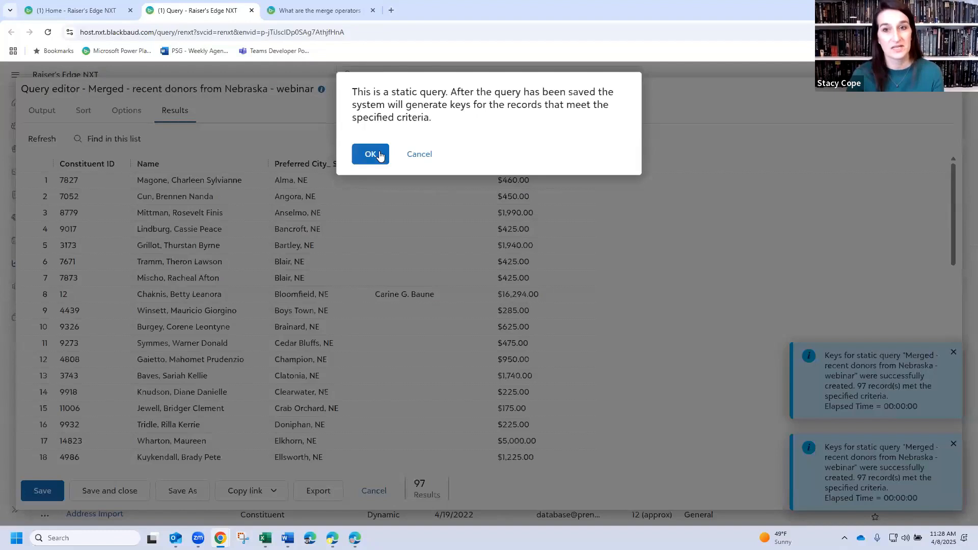
click(372, 156)
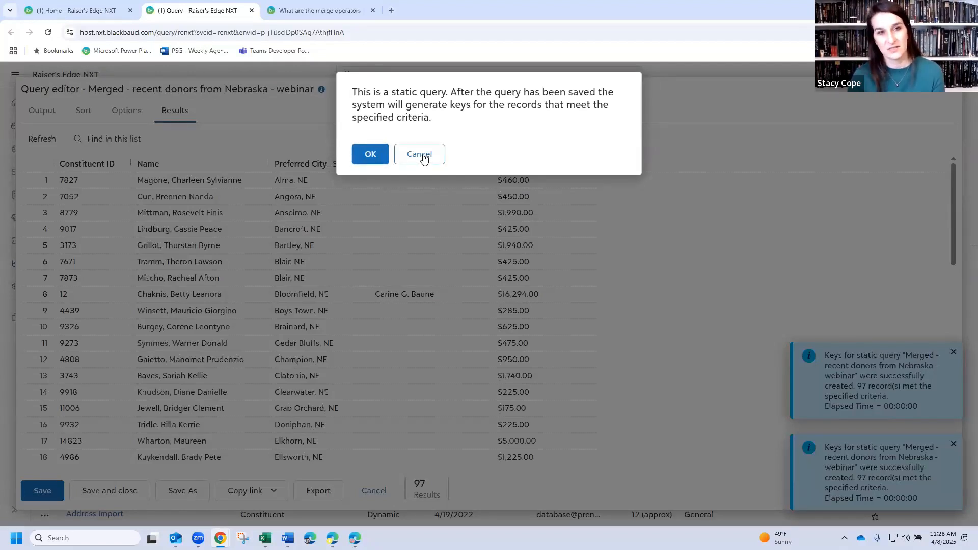
click(369, 156)
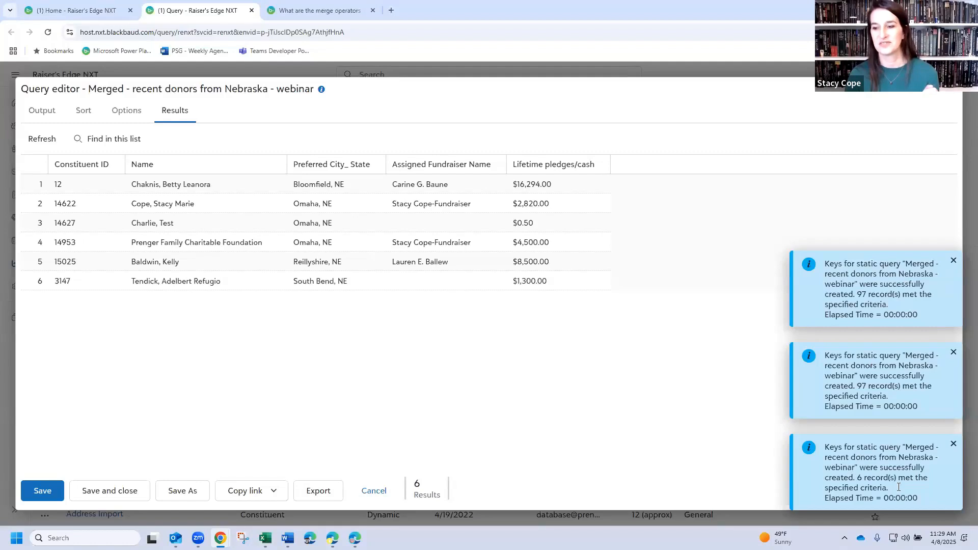
- Dismiss the key-generation notifications covering the merged query's results
click(953, 445)
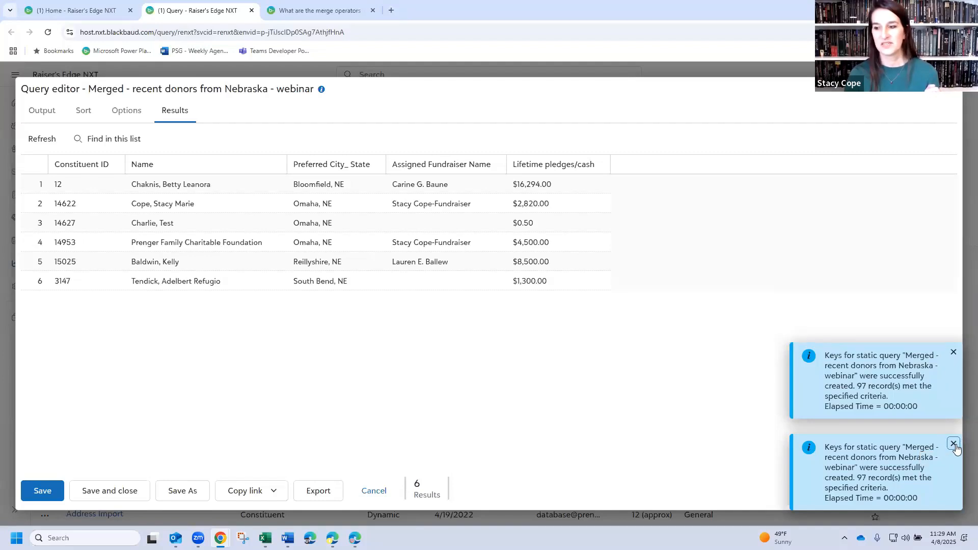
click(953, 444)
click(953, 444)
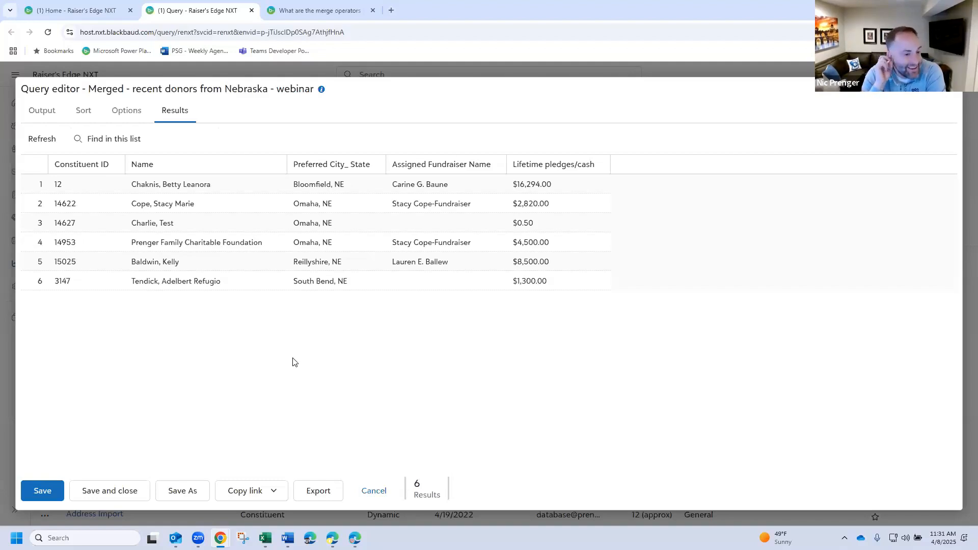
- Close the merged query's editor and turn off the recent-queries-only filter in the query list
click(406, 482)
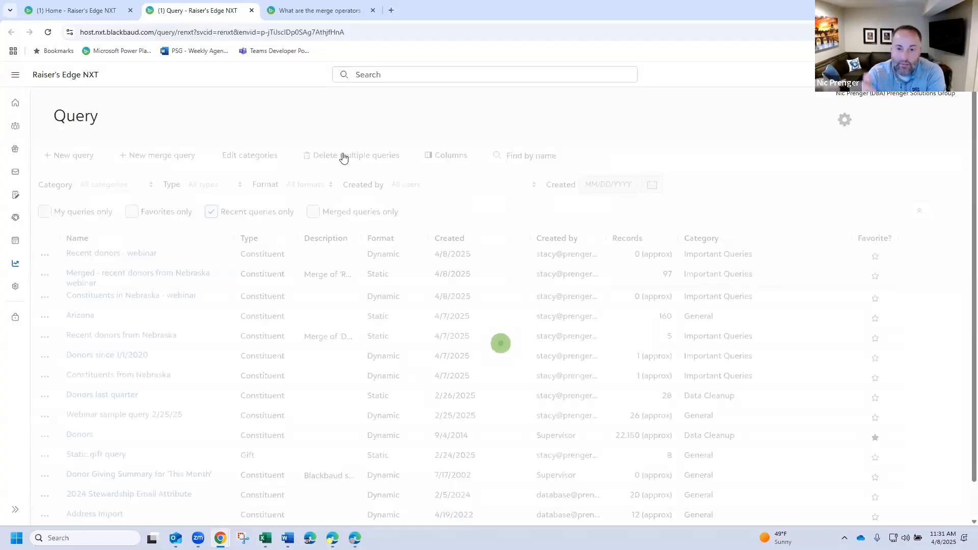
click(211, 211)
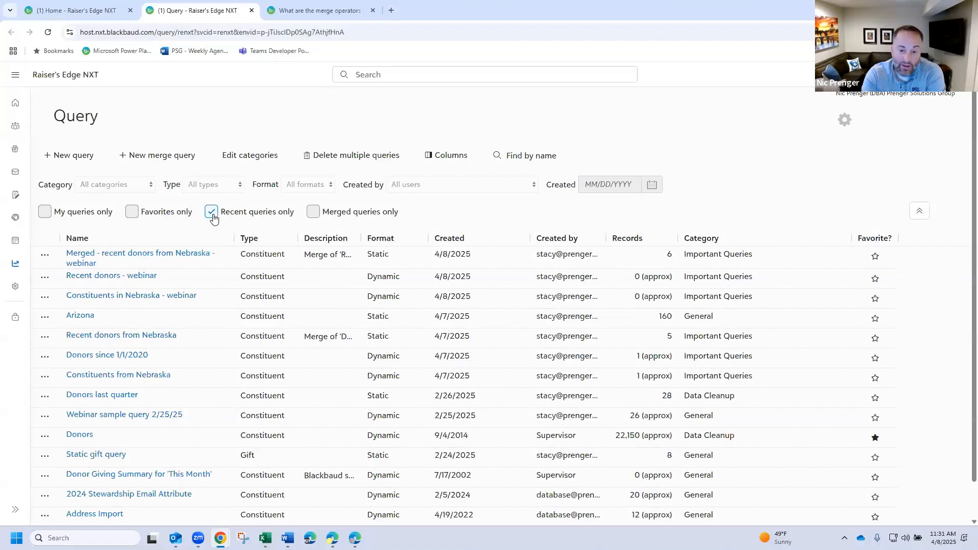